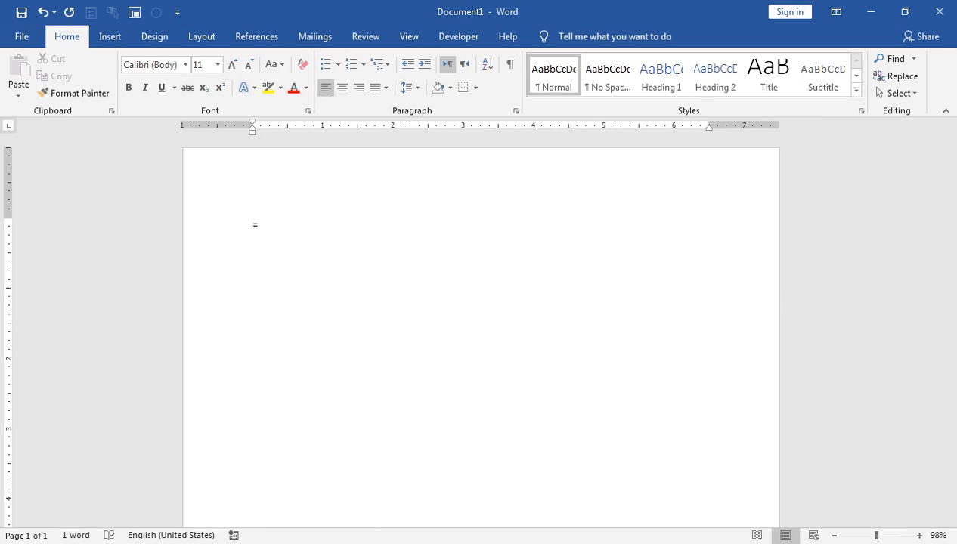
# - Fill the document with randomly generated sample paragraphs and add the heading line "Ms office" above them
pyautogui.write('()')
pyautogui.press('Return')
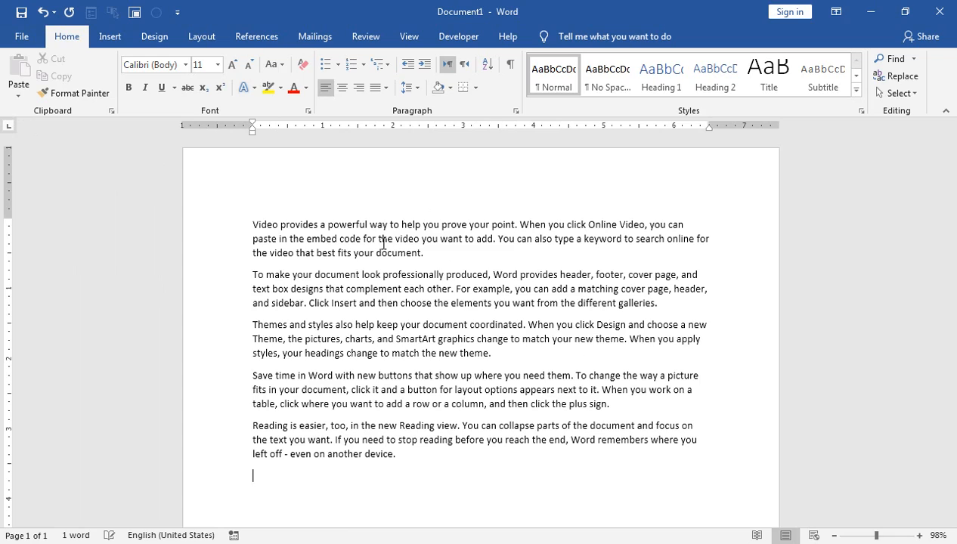
pyautogui.press('Return')
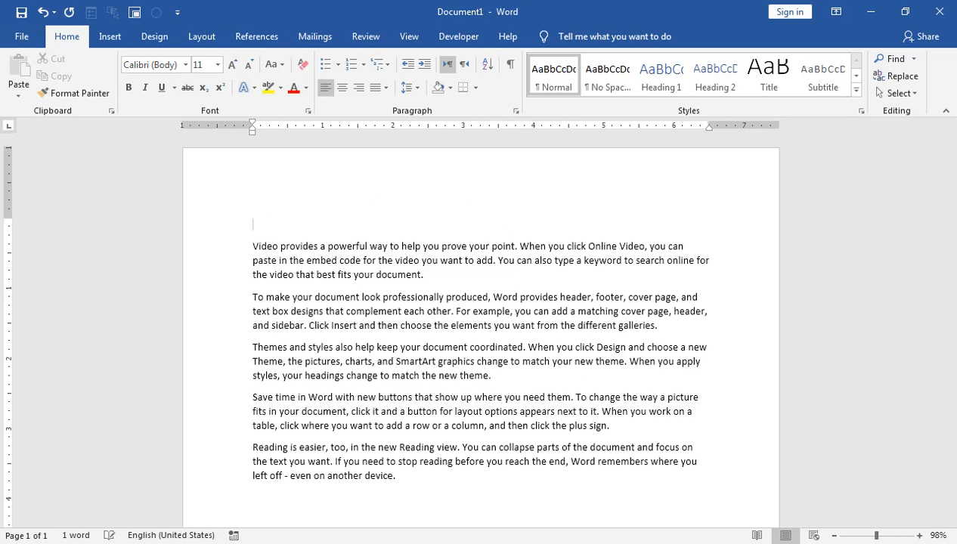
pyautogui.write('Ms office')
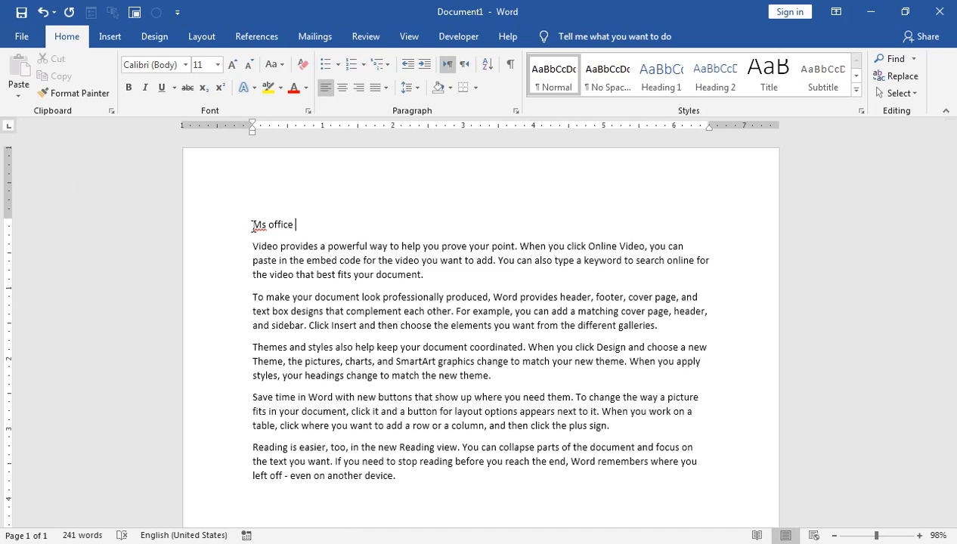
# - Correct the spelling of "Ms" to "MS" in the heading line
pyautogui.moveTo(259, 228); pyautogui.dragTo(265, 226)
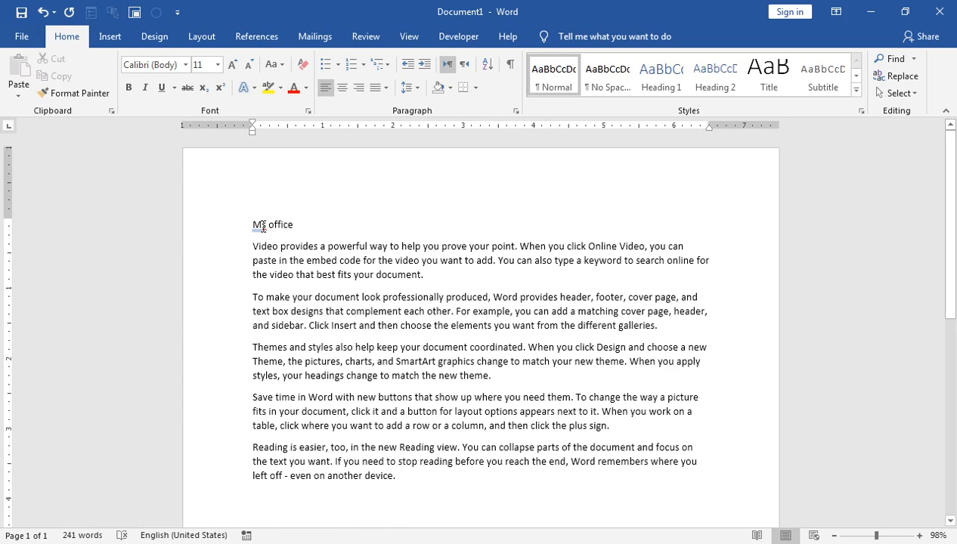
pyautogui.rightClick(263, 225)
pyautogui.click(245, 237)
# - Put an outside border around the "MS office" heading paragraph
pyautogui.click(304, 225)
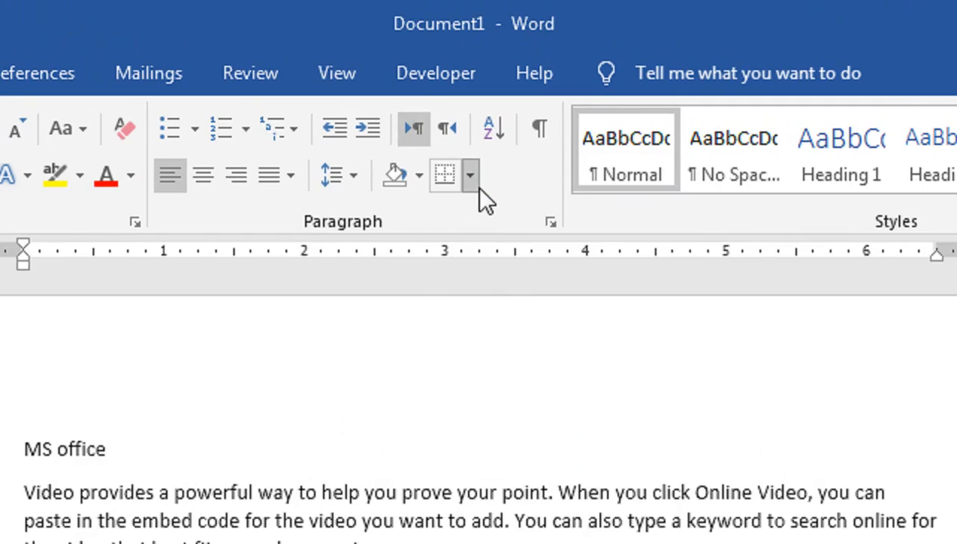
pyautogui.click(475, 88)
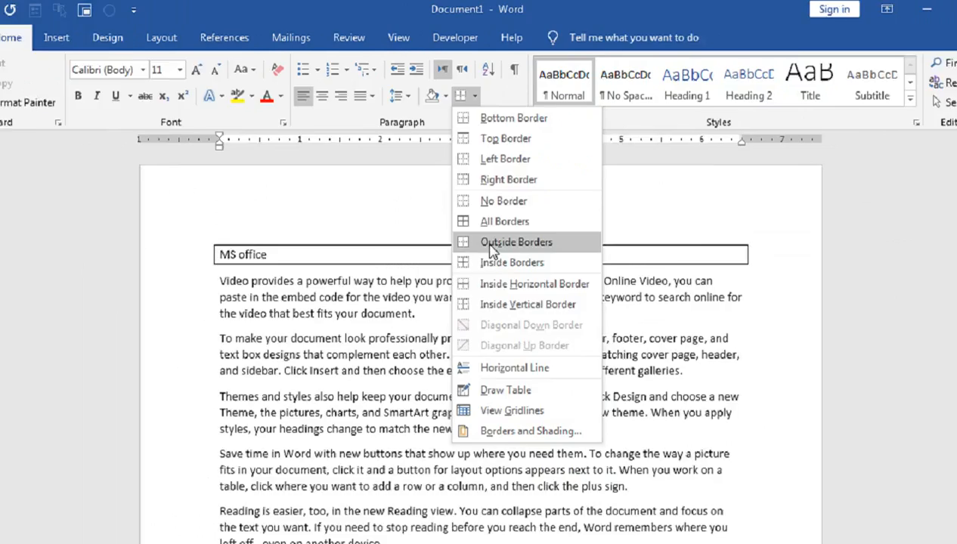
pyautogui.click(497, 412)
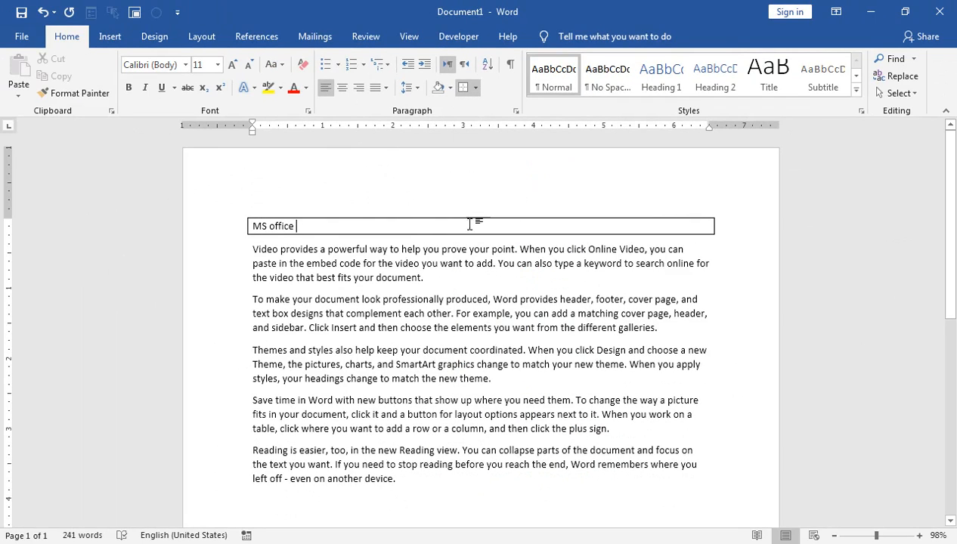
# - Shade the "MS office" heading paragraph with a custom light turquoise color, RGB 139, 255, 216
pyautogui.click(451, 89)
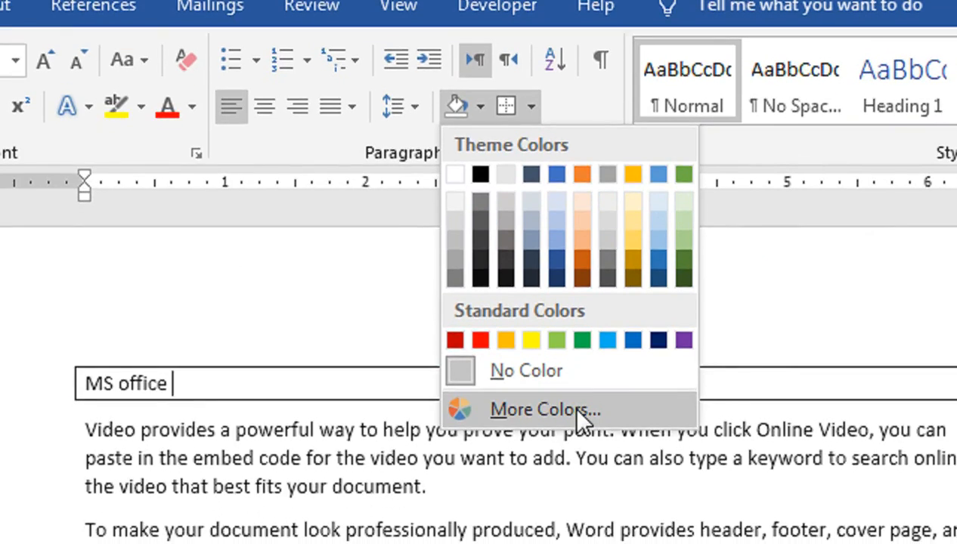
pyautogui.click(544, 408)
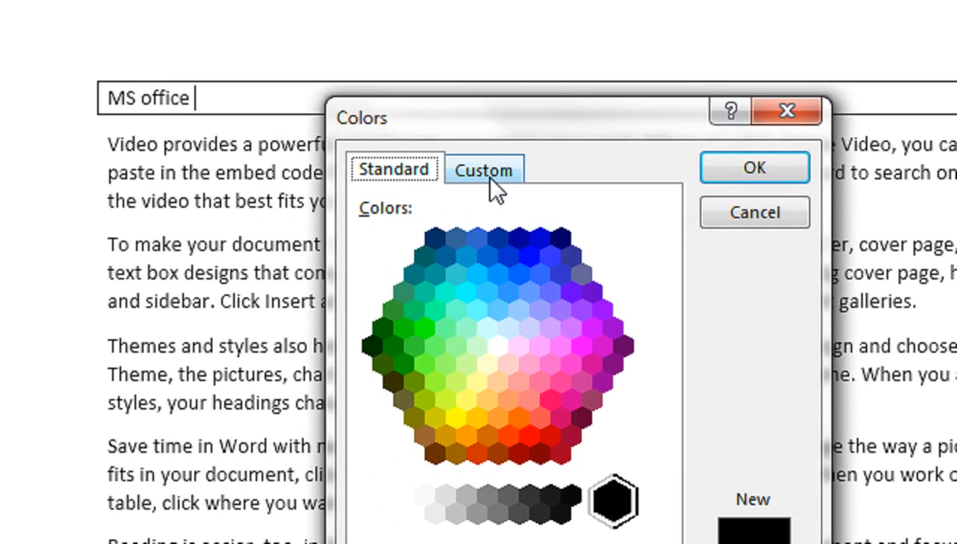
pyautogui.click(487, 133)
pyautogui.click(474, 212)
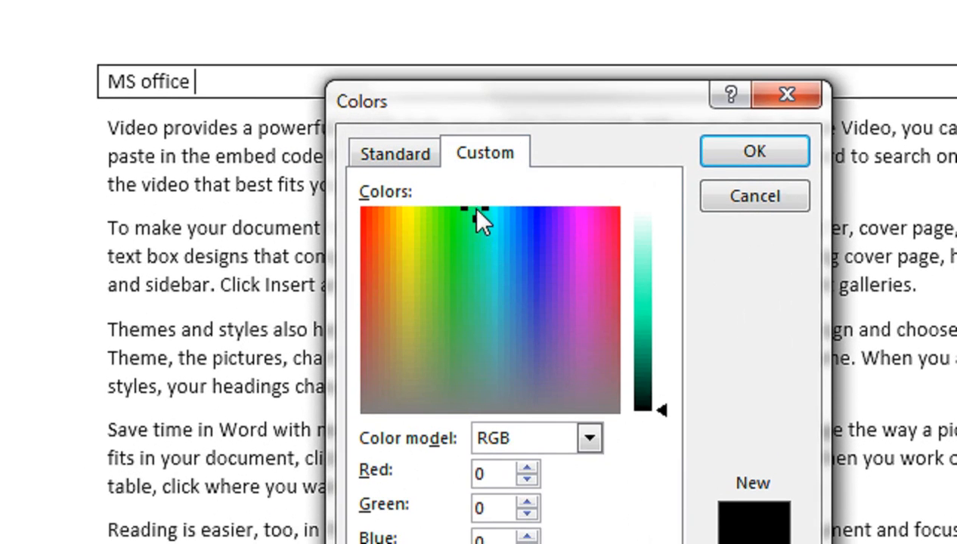
pyautogui.moveTo(646, 274); pyautogui.dragTo(646, 257)
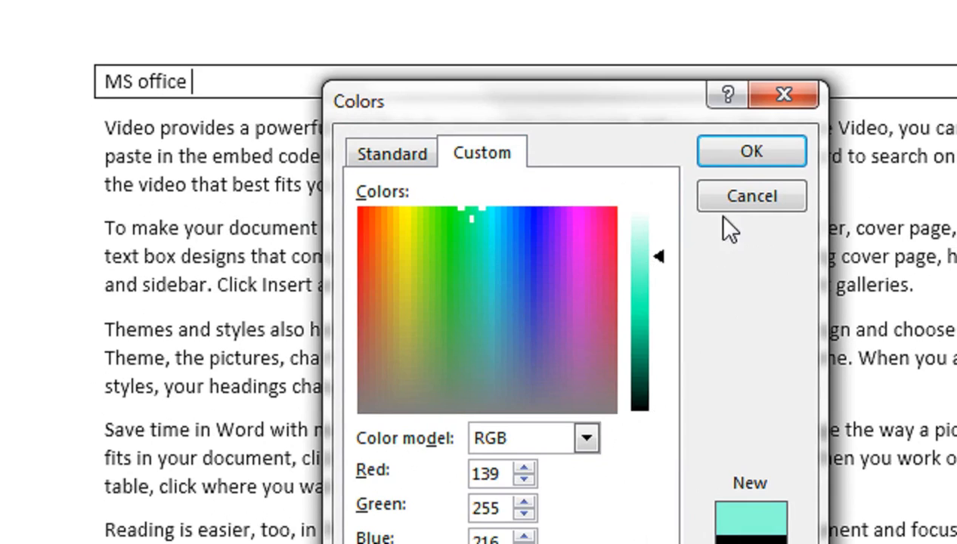
pyautogui.click(754, 151)
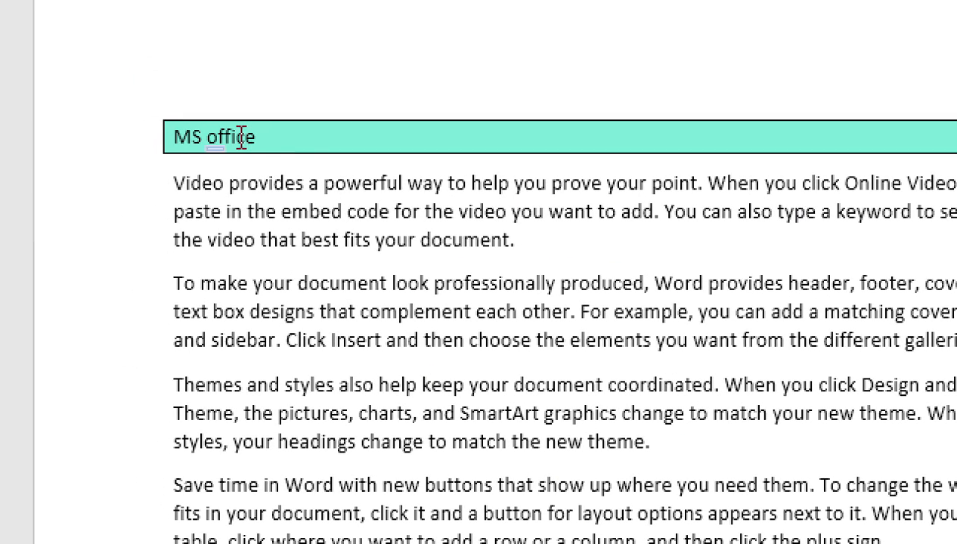
# - Add a new line reading "word" above the paragraph that begins "To make your document look professionally produced"
pyautogui.press('BackSpace')
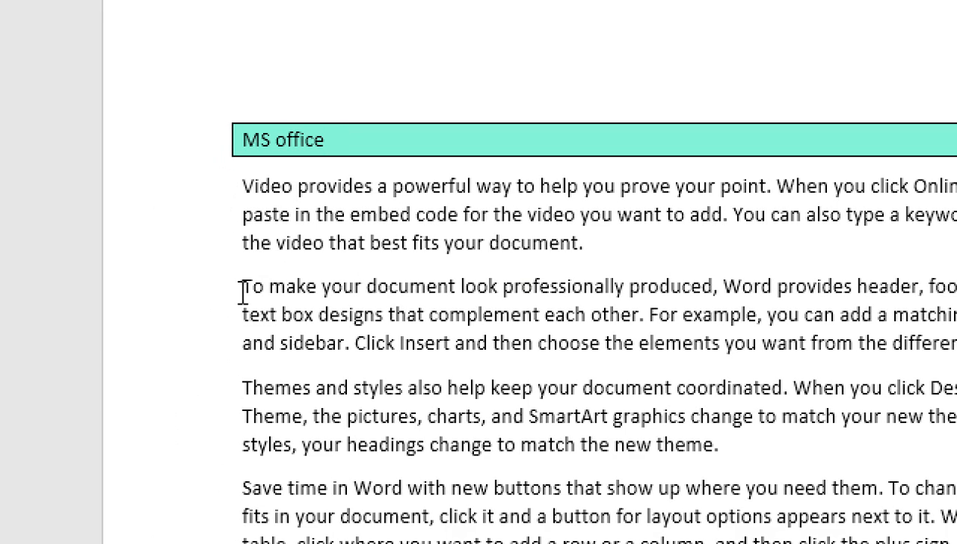
pyautogui.click(242, 287)
pyautogui.press('Return')
pyautogui.press('Up')
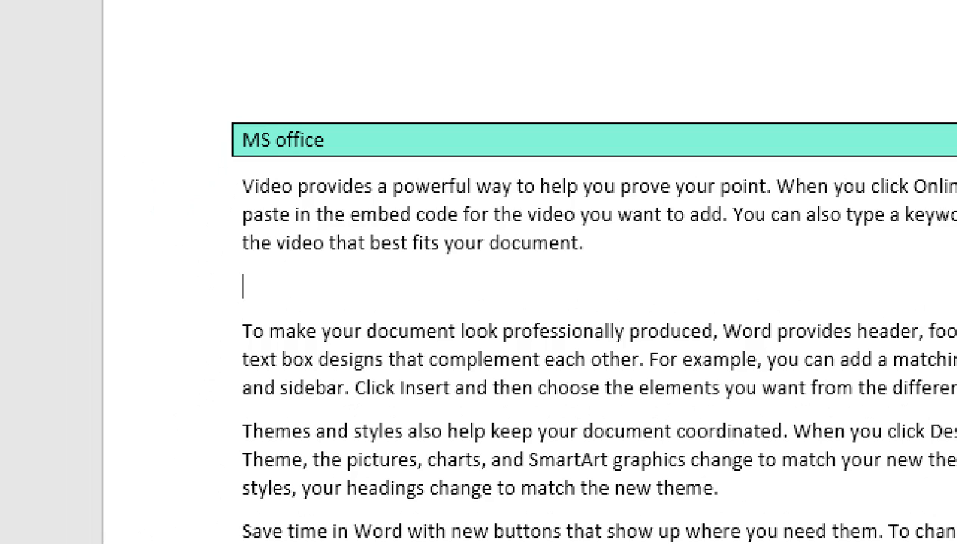
pyautogui.write('word')
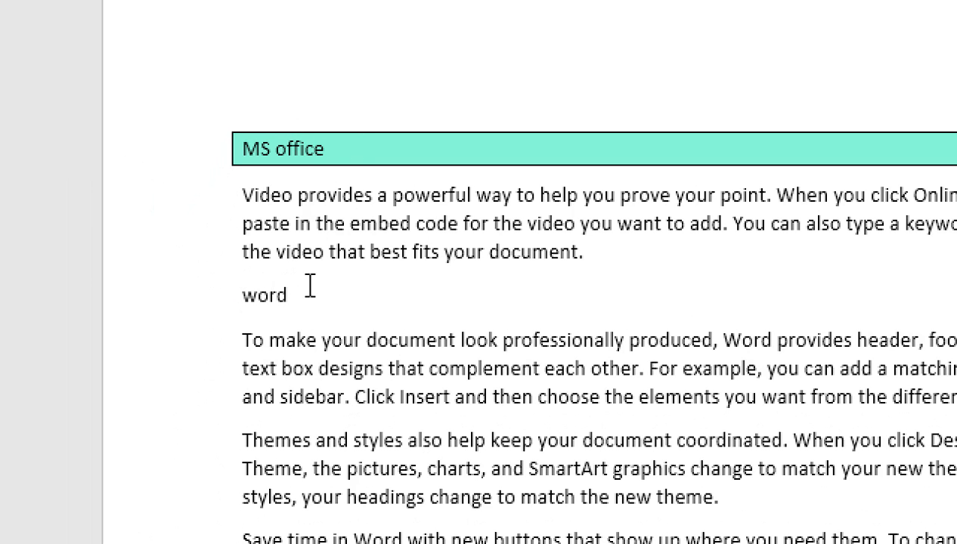
# - Try to copy the "MS office" heading's formatting onto the "word" line with Format Painter
pyautogui.click(332, 154)
pyautogui.moveTo(332, 151); pyautogui.dragTo(250, 149)
pyautogui.click(75, 94)
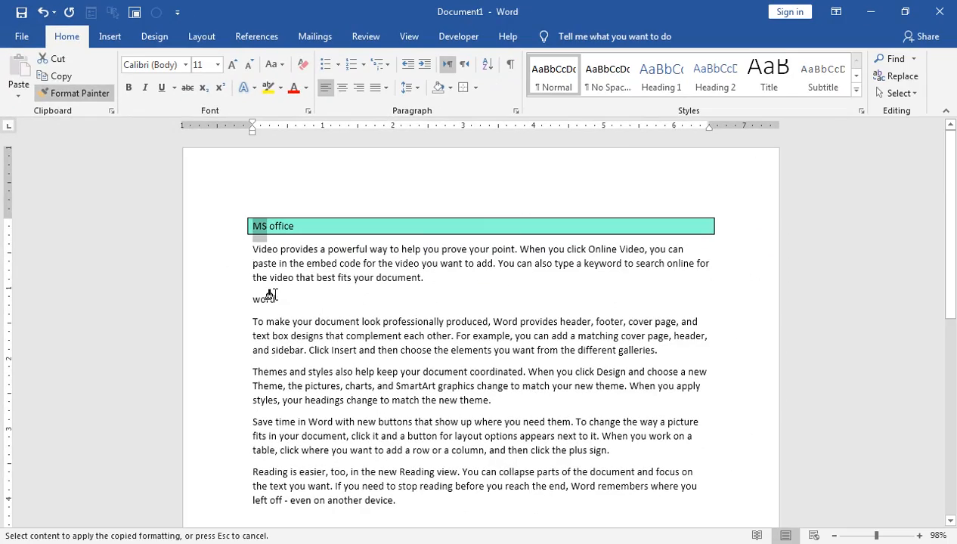
pyautogui.moveTo(278, 300); pyautogui.dragTo(253, 300)
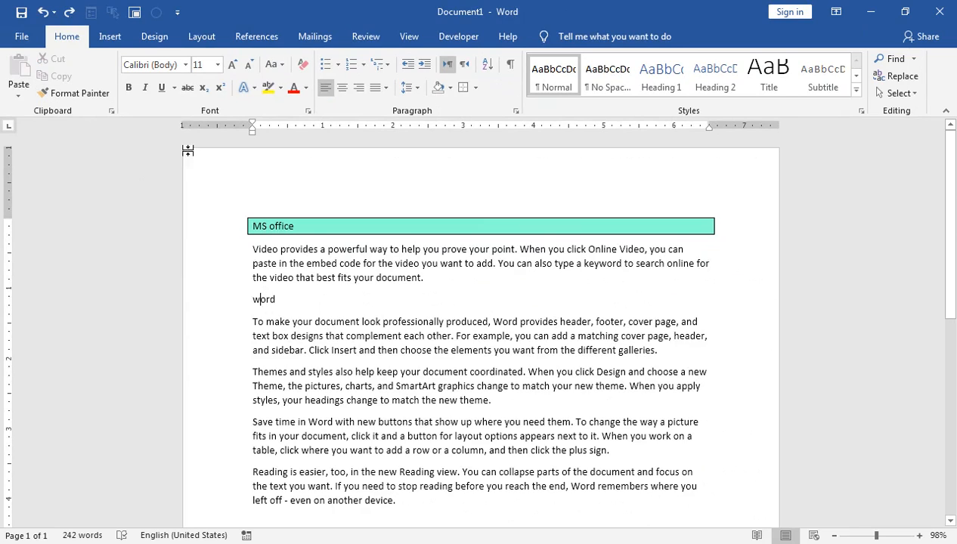
pyautogui.click(298, 226)
pyautogui.click(75, 93)
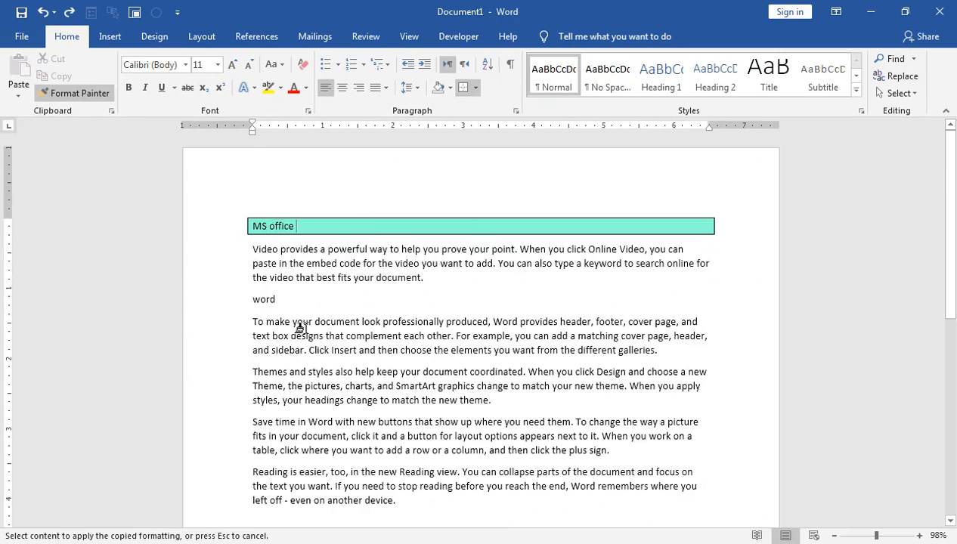
pyautogui.moveTo(254, 299); pyautogui.dragTo(253, 299)
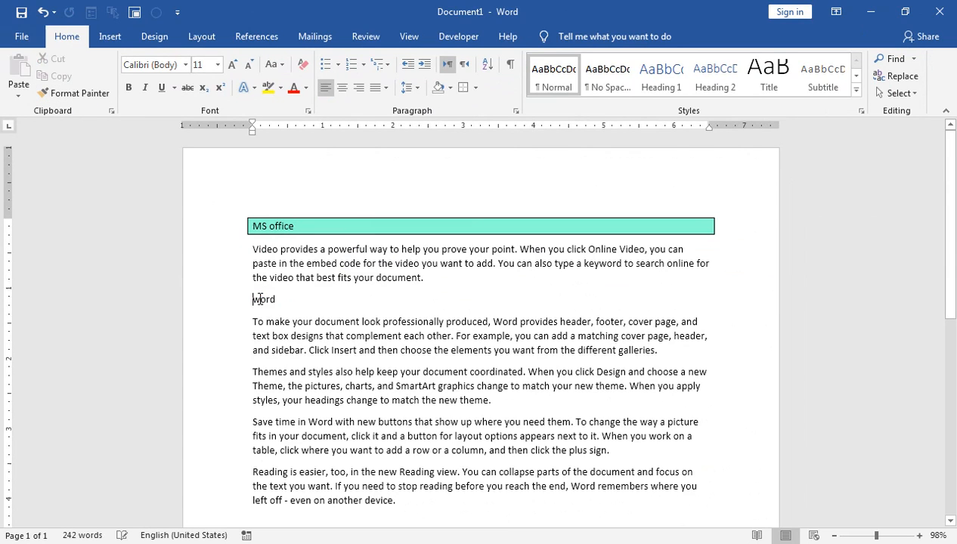
# - Copy the "MS office" heading's border and shading to the "word" line with Format Painter, undoing its application to the paragraph between them
pyautogui.click(294, 226)
pyautogui.doubleClick(54, 96)
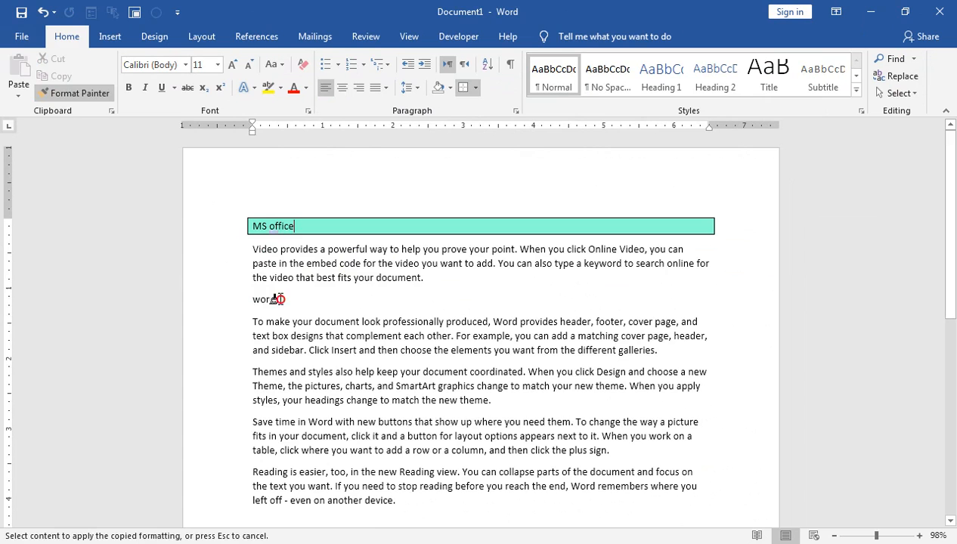
pyautogui.moveTo(278, 299); pyautogui.dragTo(244, 302)
pyautogui.click(302, 289)
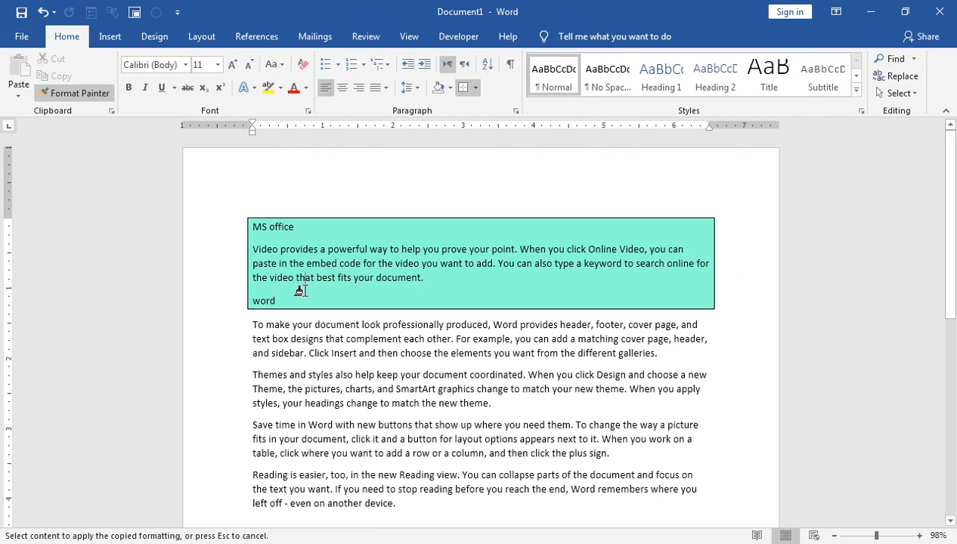
pyautogui.hotkey('ctrl', 'z')
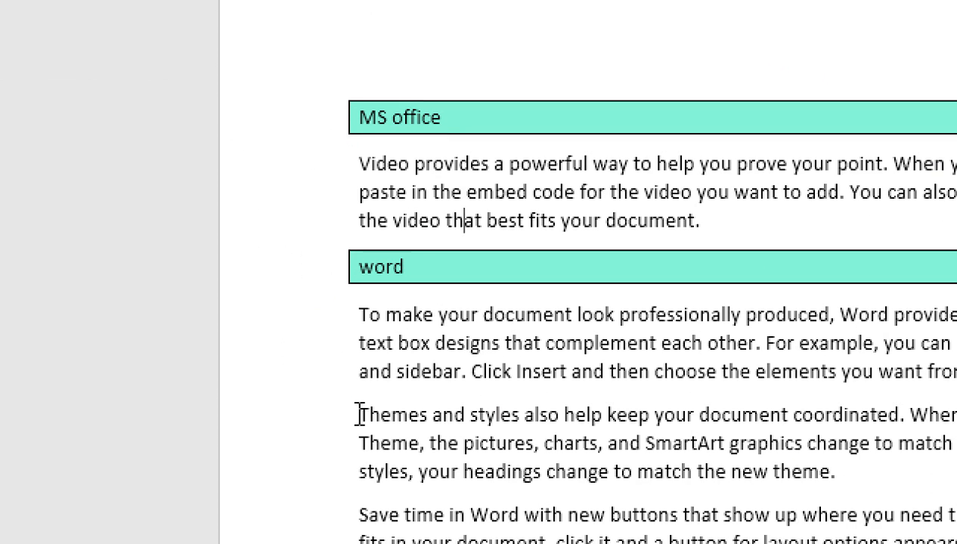
# - Add a new line reading "Excel" above the paragraph that begins "Themes and styles also help"
pyautogui.click(359, 415)
pyautogui.press('Return')
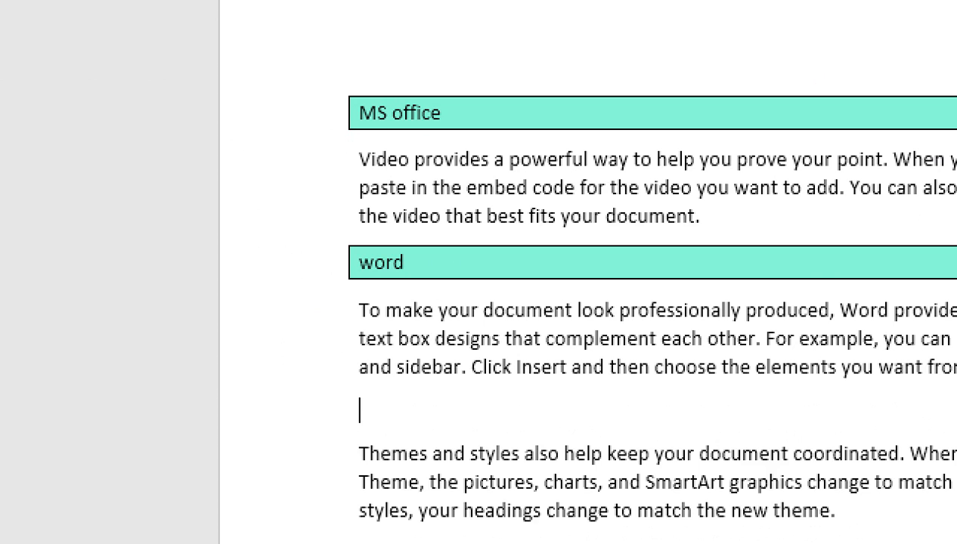
pyautogui.write('excel')
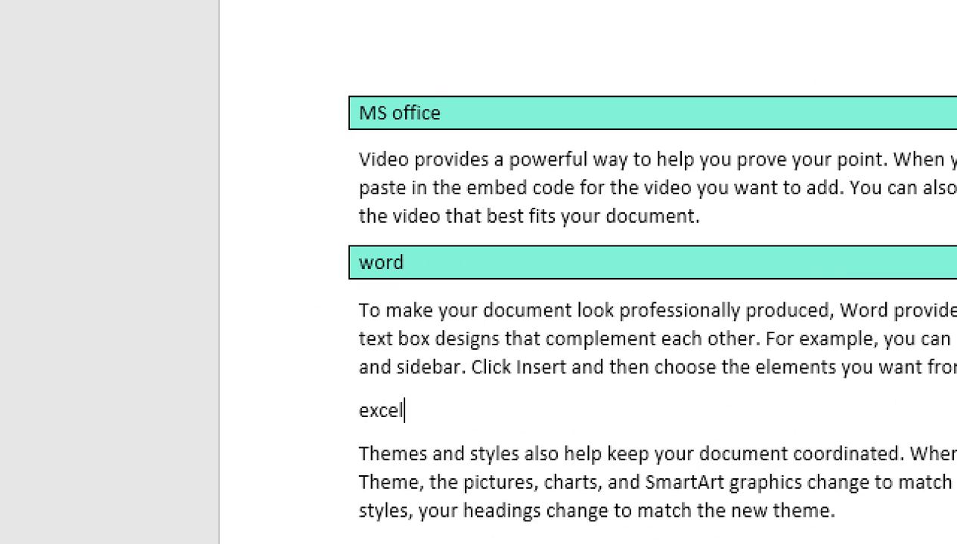
pyautogui.press('BackSpace')
pyautogui.write('E')
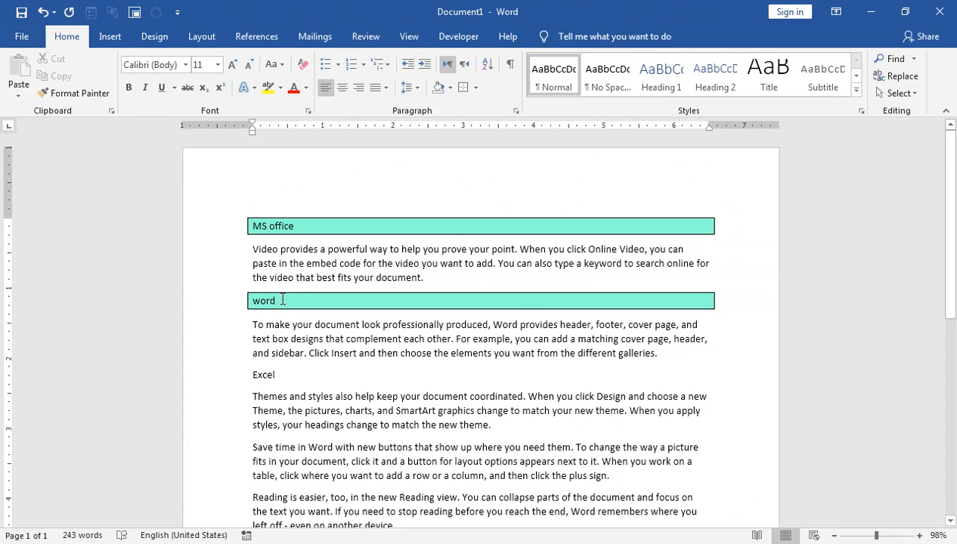
# - Copy the "word" heading's border and shading to the "Excel" line with Format Painter
pyautogui.doubleClick(410, 214)
pyautogui.click(74, 93)
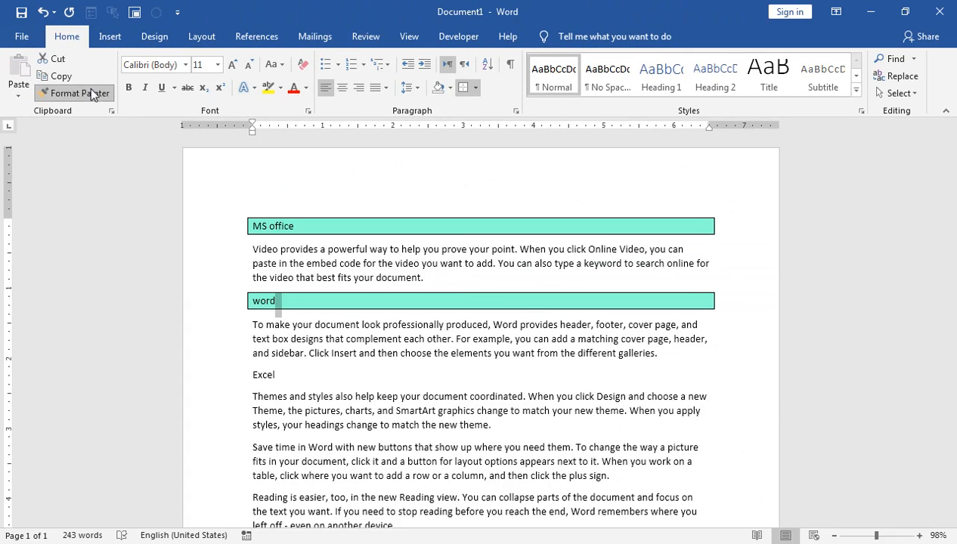
pyautogui.click(279, 375)
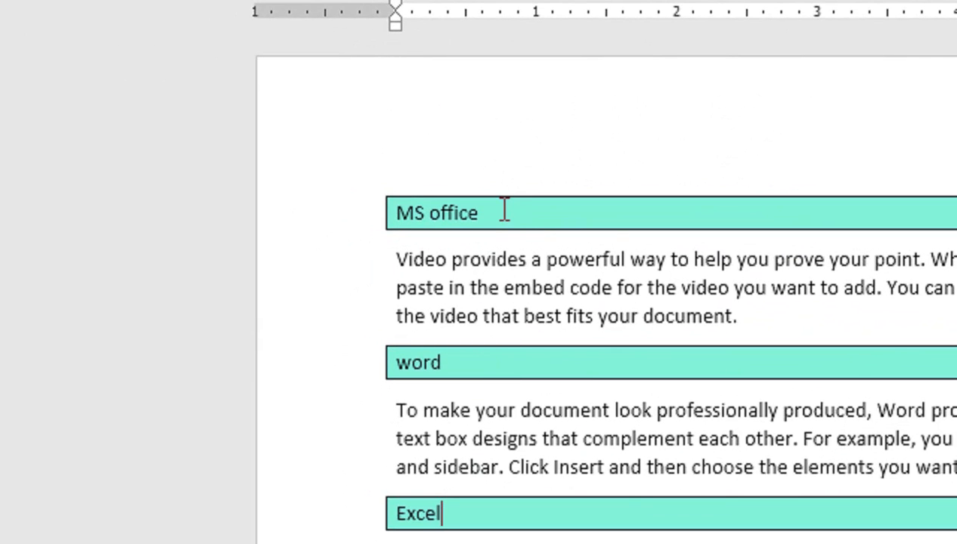
# - Clear all formatting from the entire document's text
pyautogui.hotkey('ctrl', 'a')
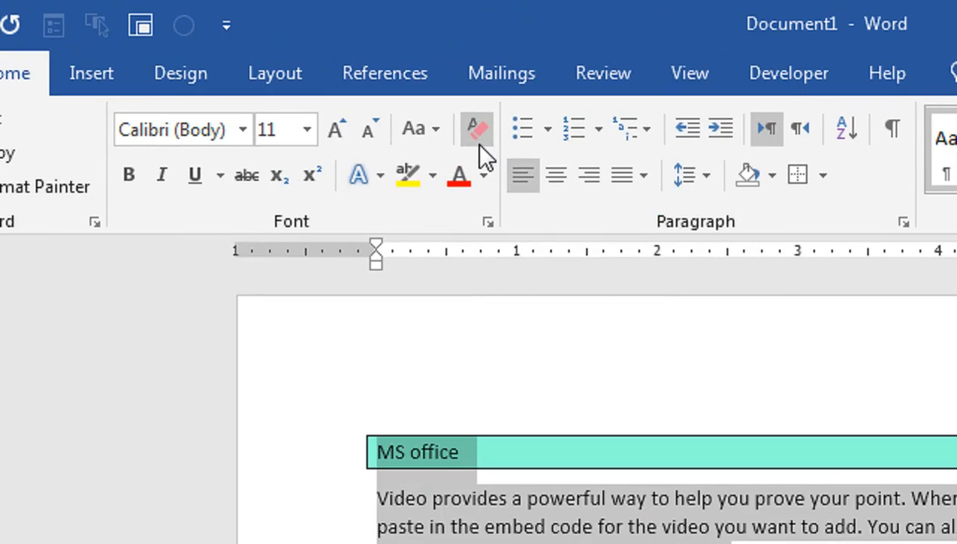
pyautogui.click(478, 144)
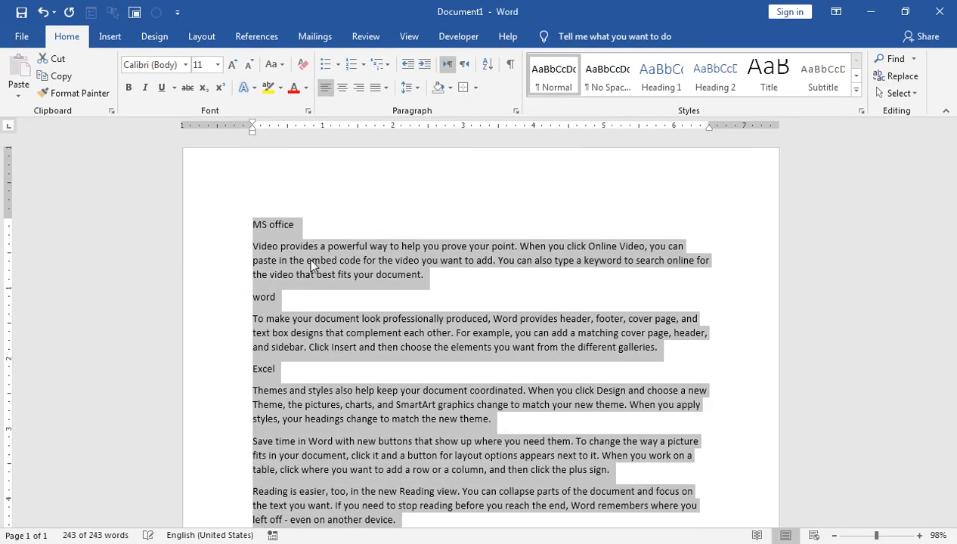
# - Put a light blue Box border with a 6 pt line width around the "MS office" heading paragraph using Borders and Shading
pyautogui.click(296, 224)
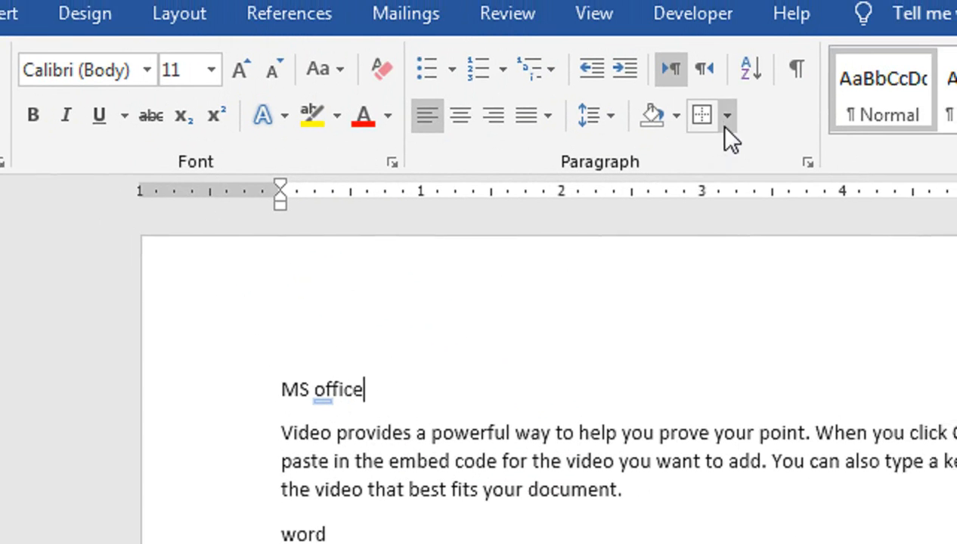
pyautogui.click(797, 46)
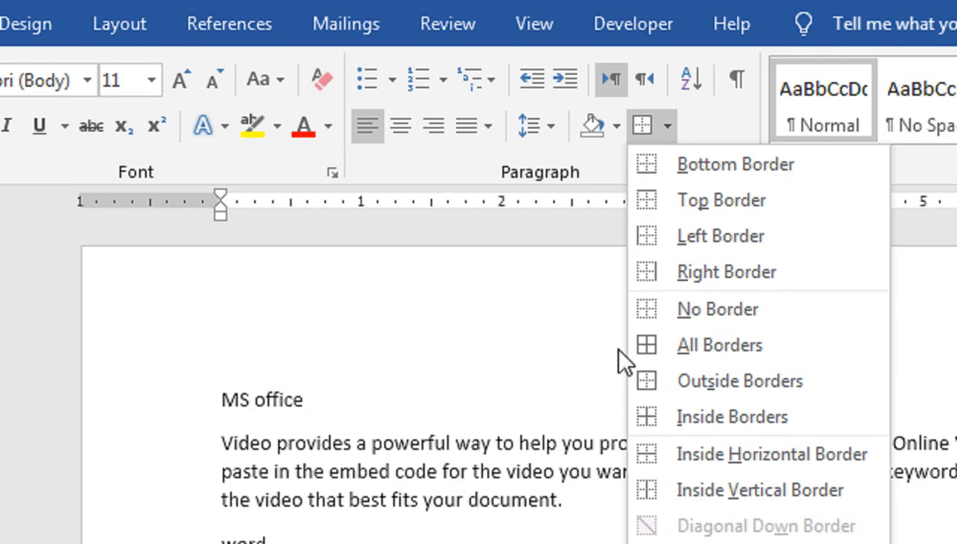
pyautogui.click(445, 409)
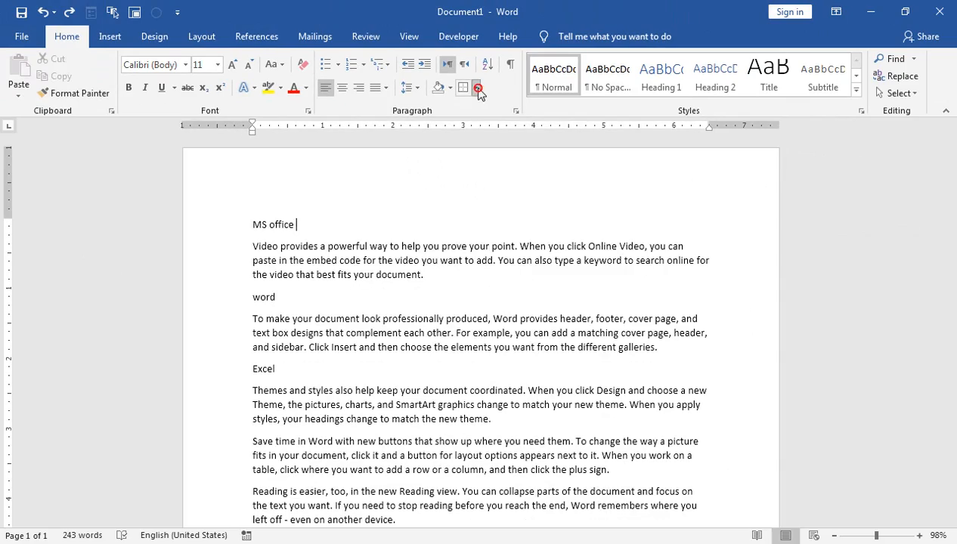
pyautogui.click(668, 123)
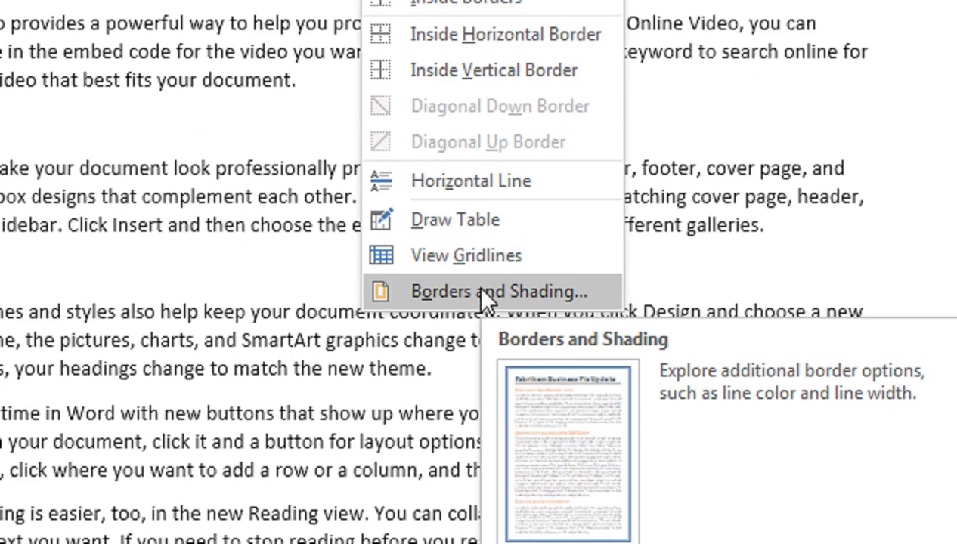
pyautogui.click(482, 286)
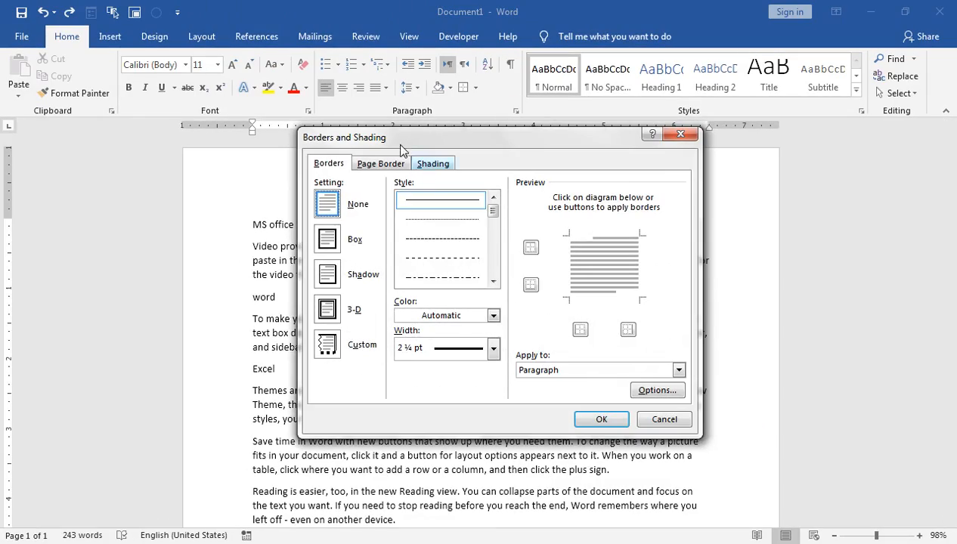
pyautogui.moveTo(401, 150)
pyautogui.mouseDown()
pyautogui.moveTo(476, 193)
pyautogui.moveTo(485, 262)
pyautogui.mouseUp()
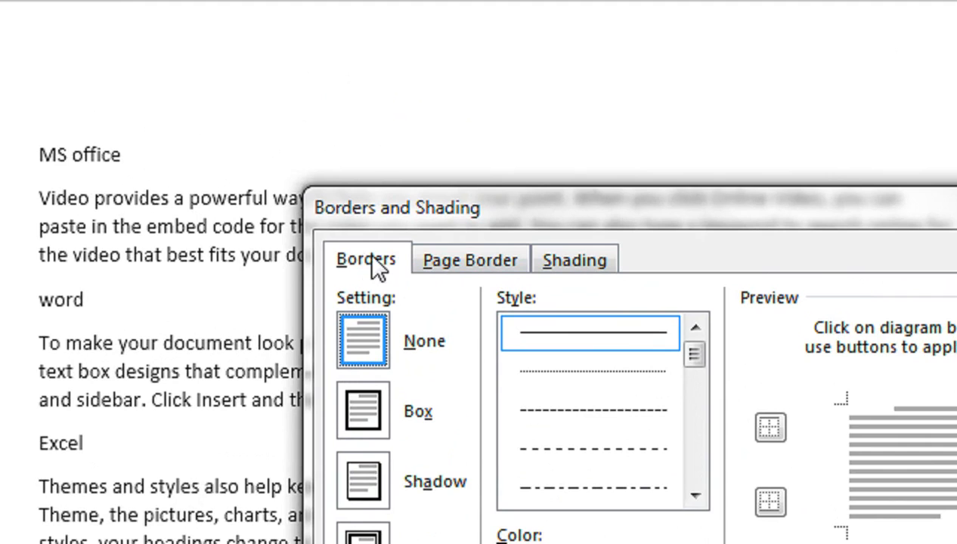
pyautogui.click(375, 415)
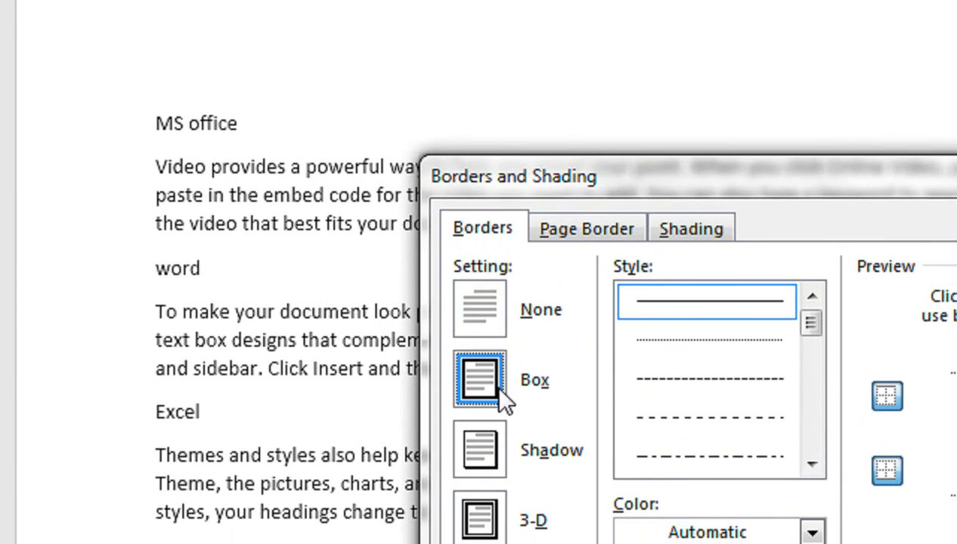
pyautogui.click(812, 533)
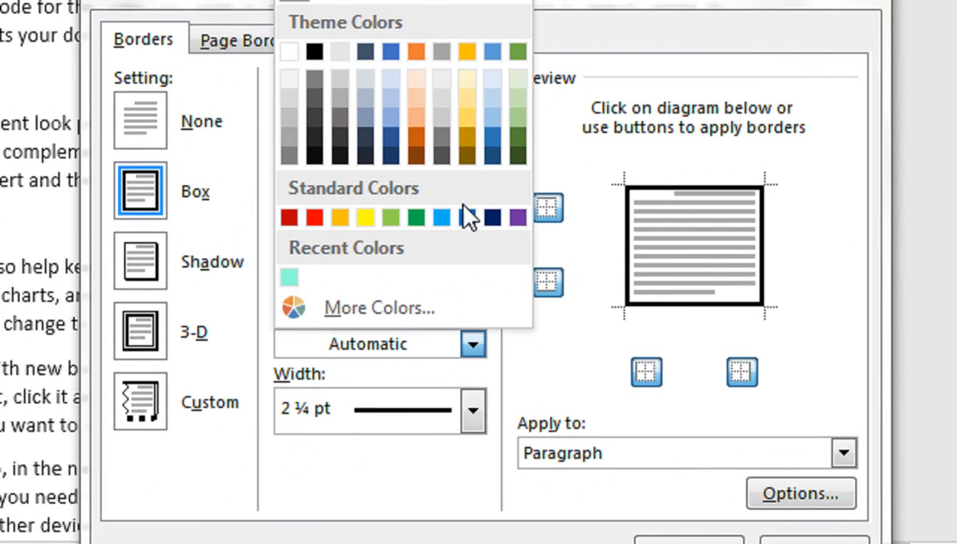
pyautogui.click(442, 188)
pyautogui.click(472, 409)
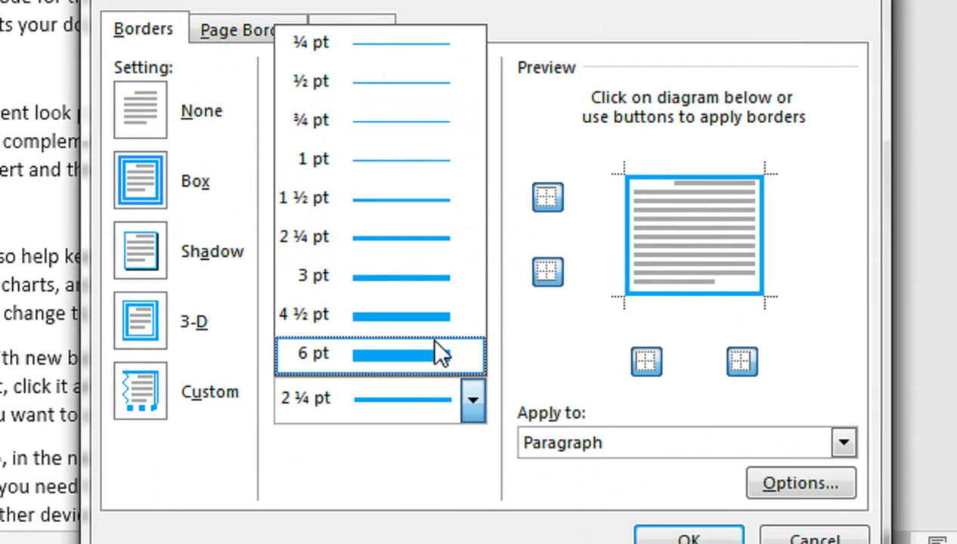
pyautogui.click(438, 352)
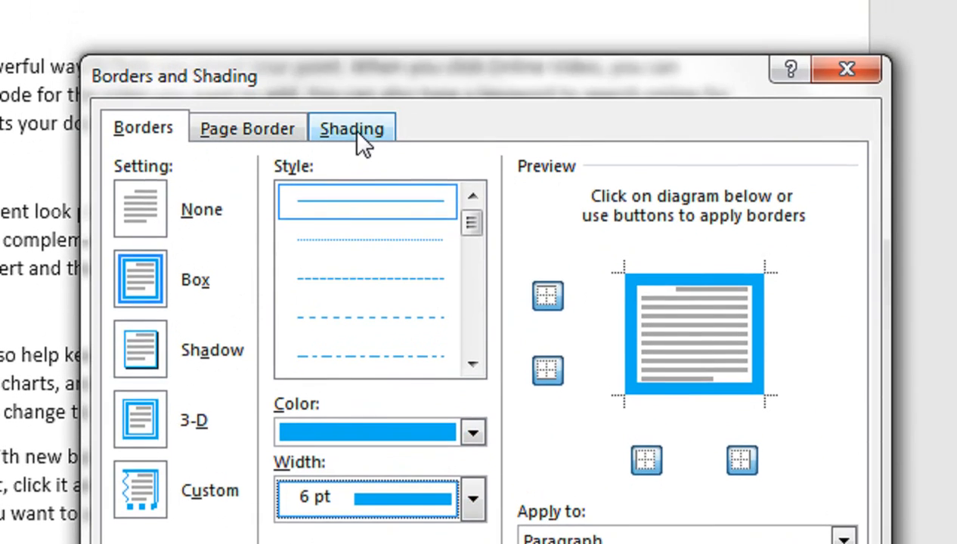
# - Shade the "MS office" heading paragraph with the lightest gold theme fill and apply the border and shading settings
pyautogui.click(352, 34)
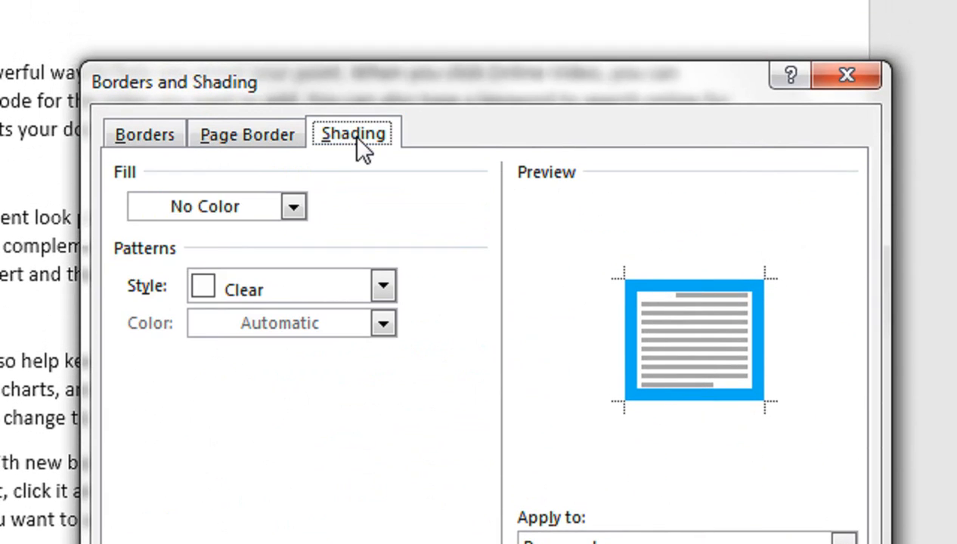
pyautogui.click(294, 207)
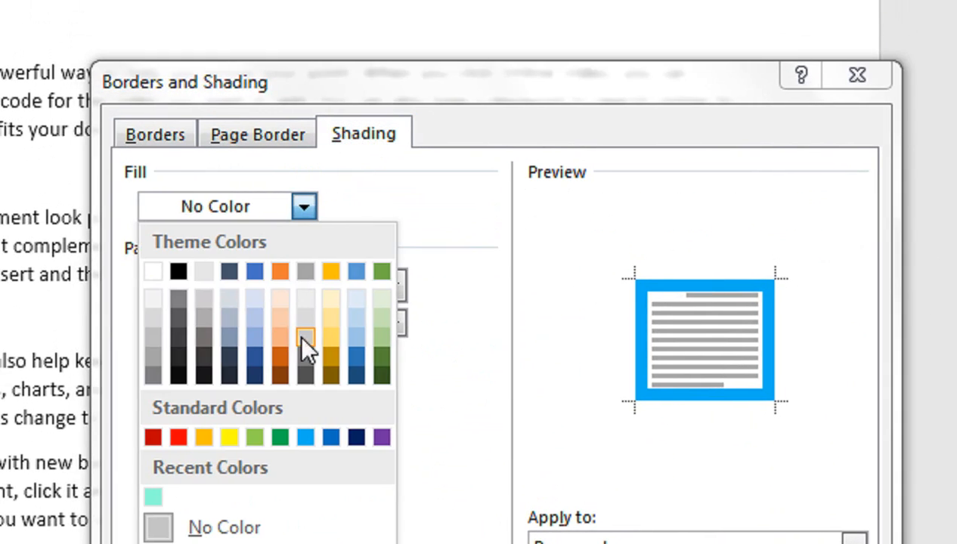
pyautogui.click(331, 299)
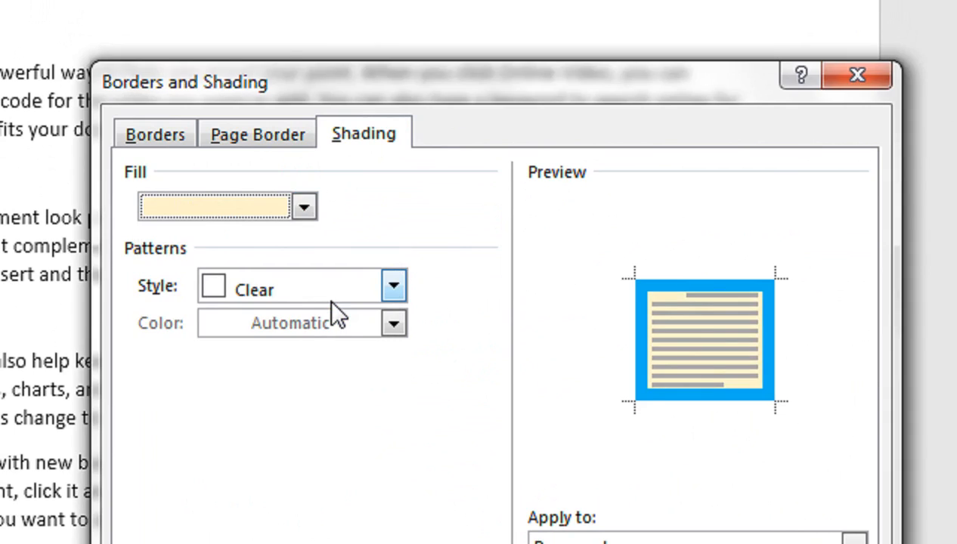
pyautogui.click(699, 530)
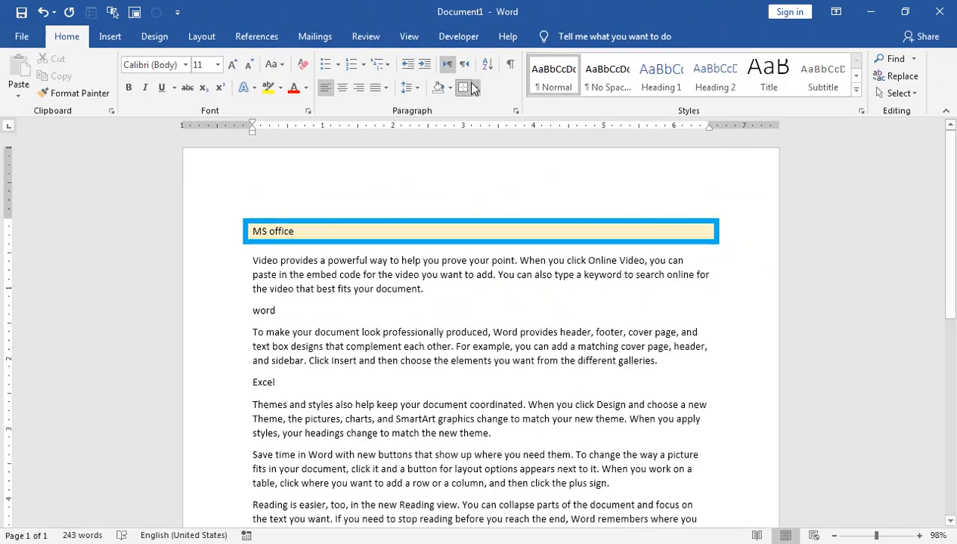
# - Set the "MS office" heading's border width to 2 ¼ pt in Borders and Shading
pyautogui.click(475, 87)
pyautogui.click(525, 380)
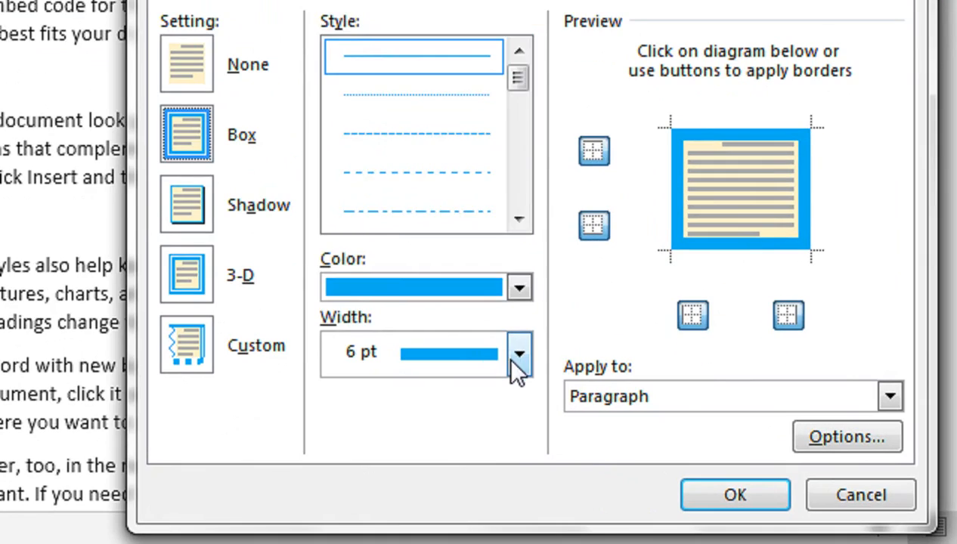
pyautogui.click(514, 362)
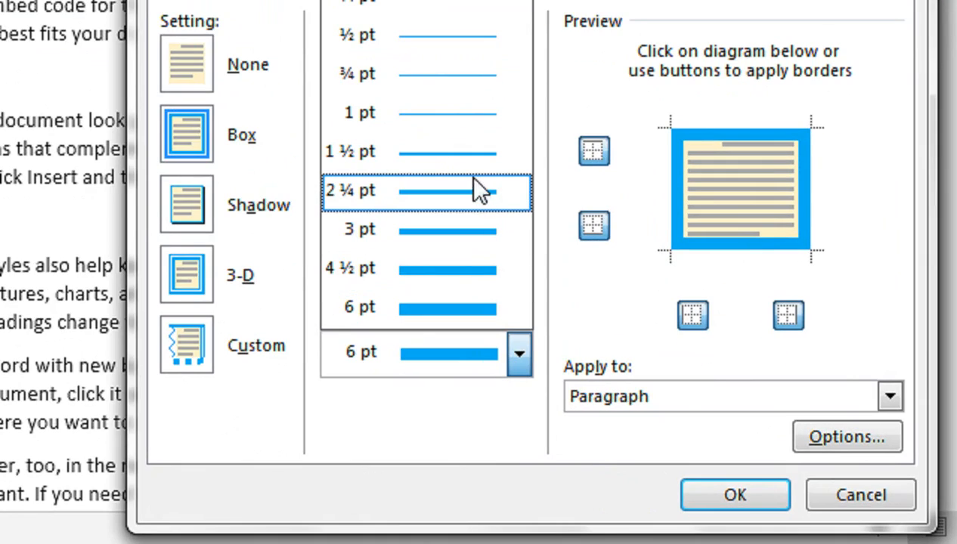
pyautogui.click(470, 192)
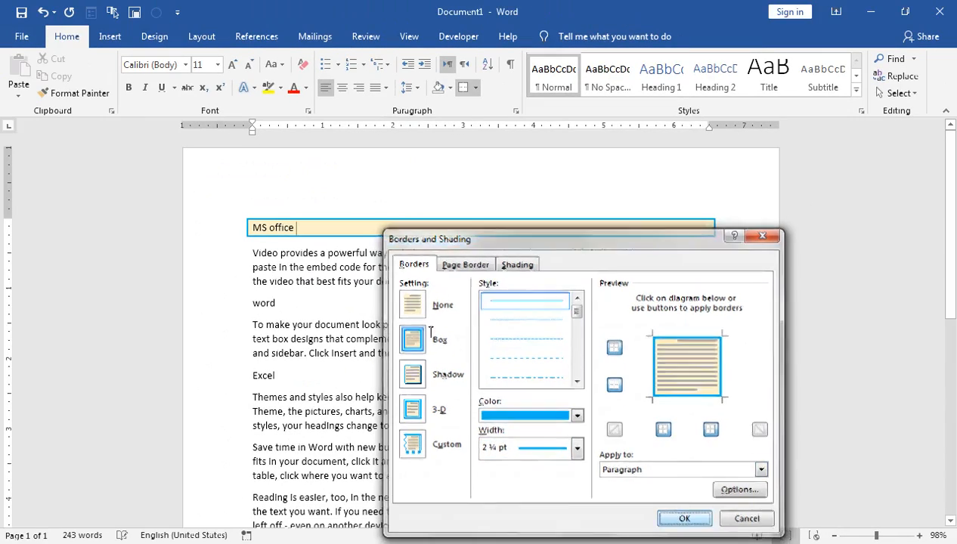
pyautogui.press('Return')
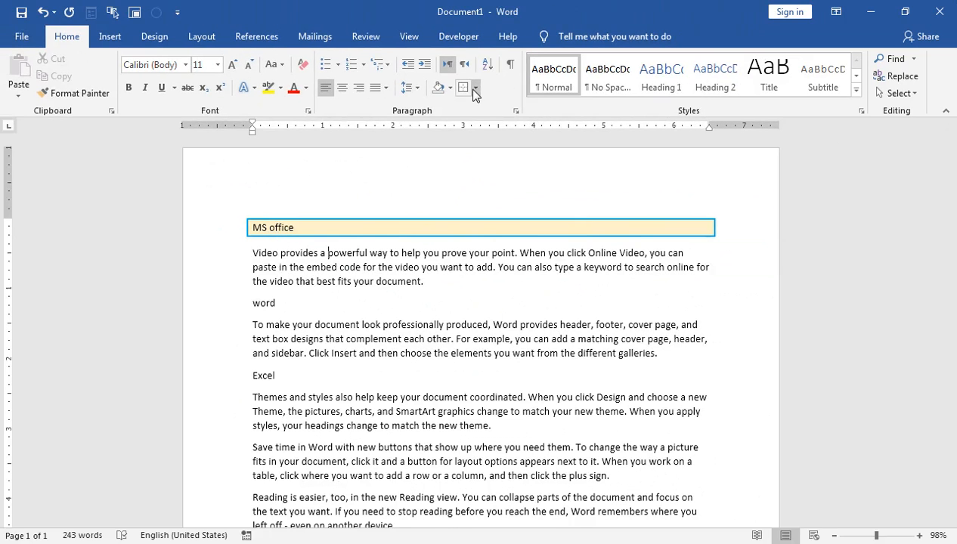
# - Remove the border and the shading from the "MS office" heading with No Border and No Color
pyautogui.click(474, 89)
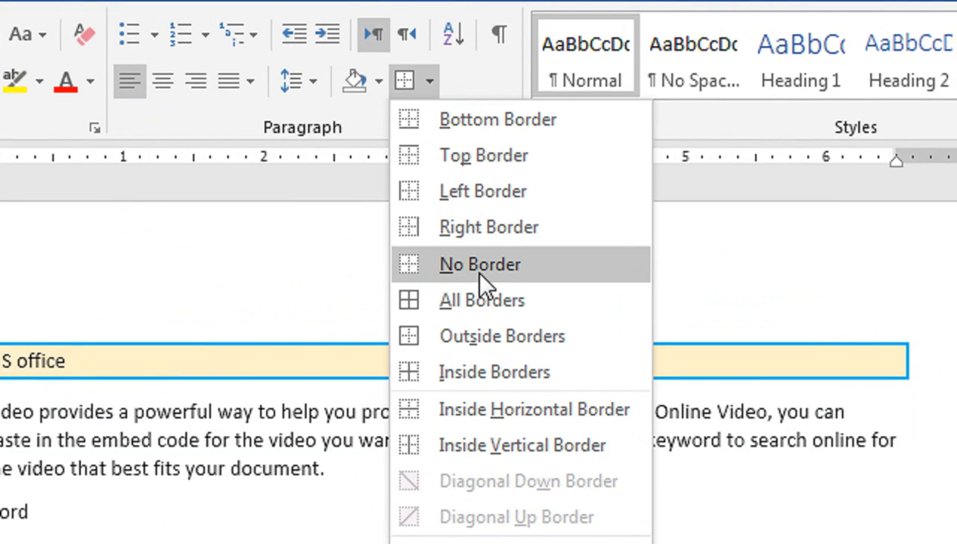
pyautogui.click(479, 274)
pyautogui.click(204, 362)
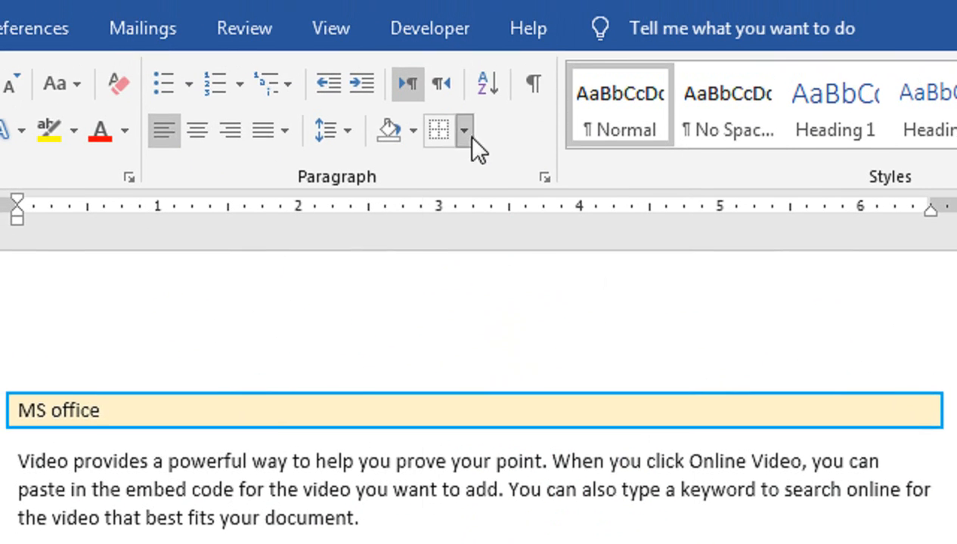
pyautogui.click(464, 45)
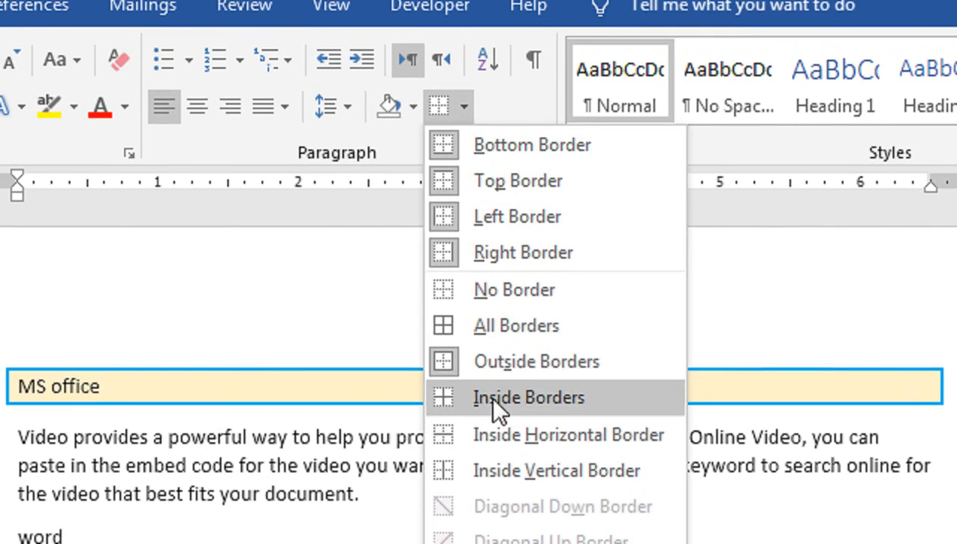
pyautogui.click(484, 292)
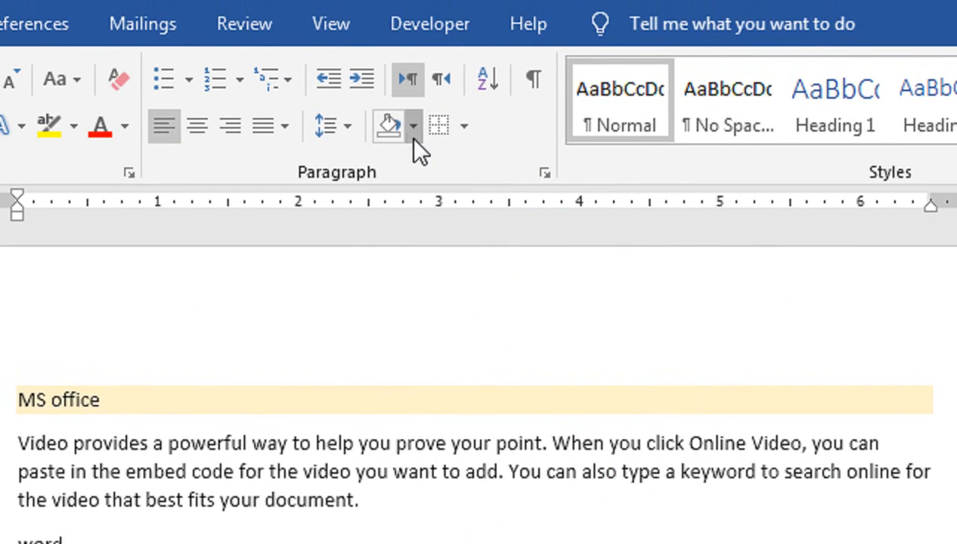
pyautogui.click(413, 108)
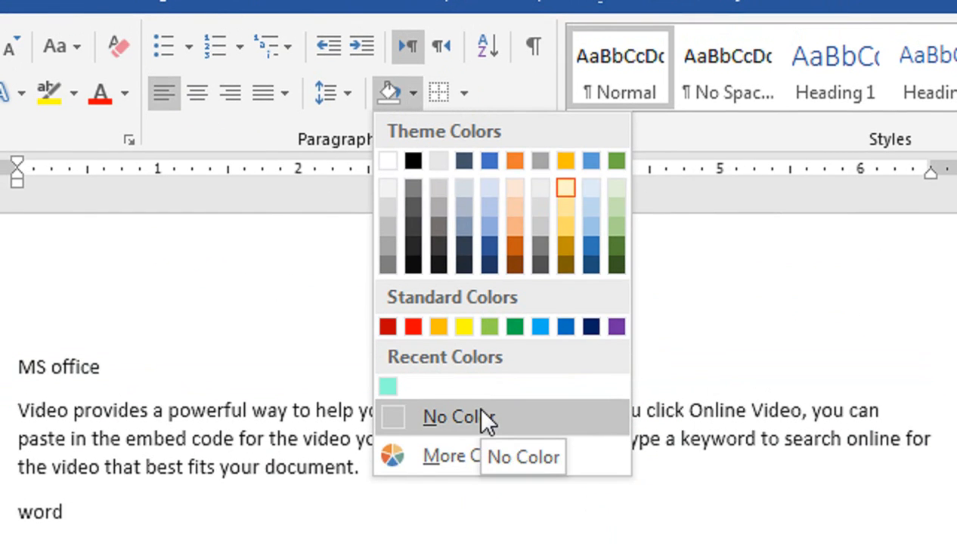
pyautogui.click(483, 420)
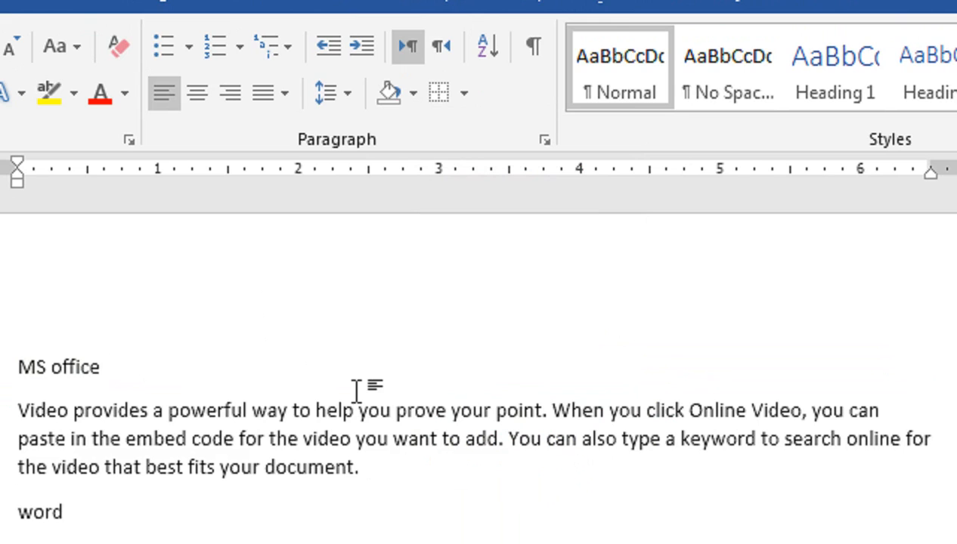
# - Add an empty line above "MS office" and turn it into a thick dotted horizontal line with the "***" AutoFormat shortcut
pyautogui.click(20, 366)
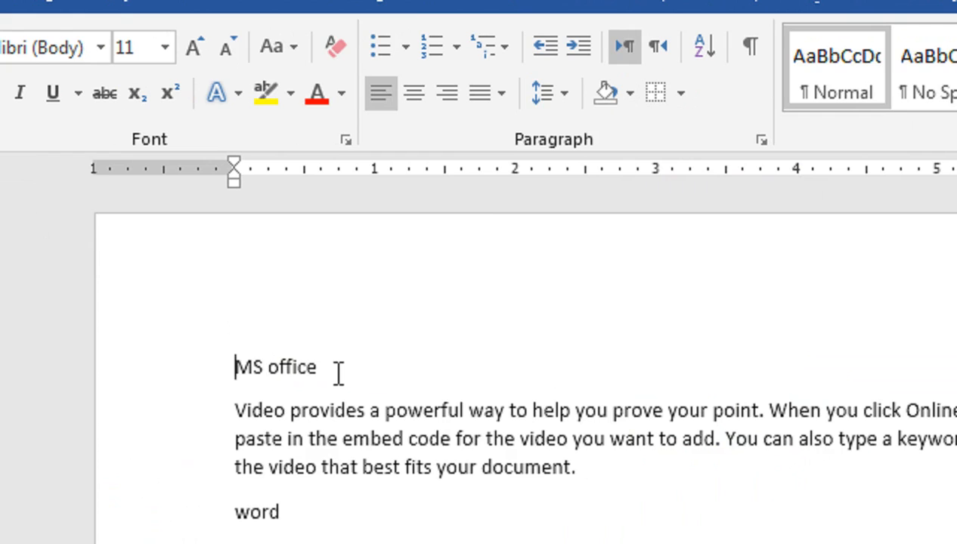
pyautogui.press('Return')
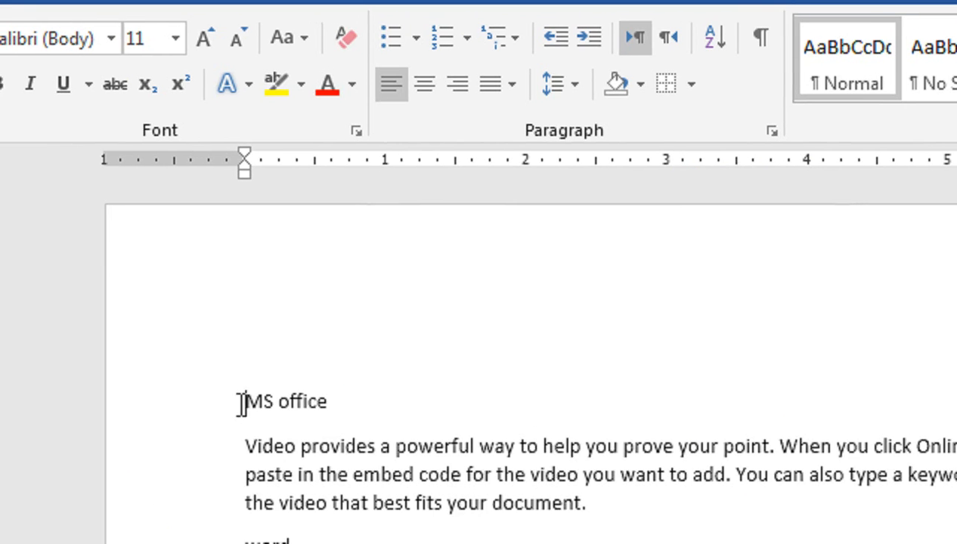
pyautogui.click(258, 359)
pyautogui.write('***')
pyautogui.press('Return')
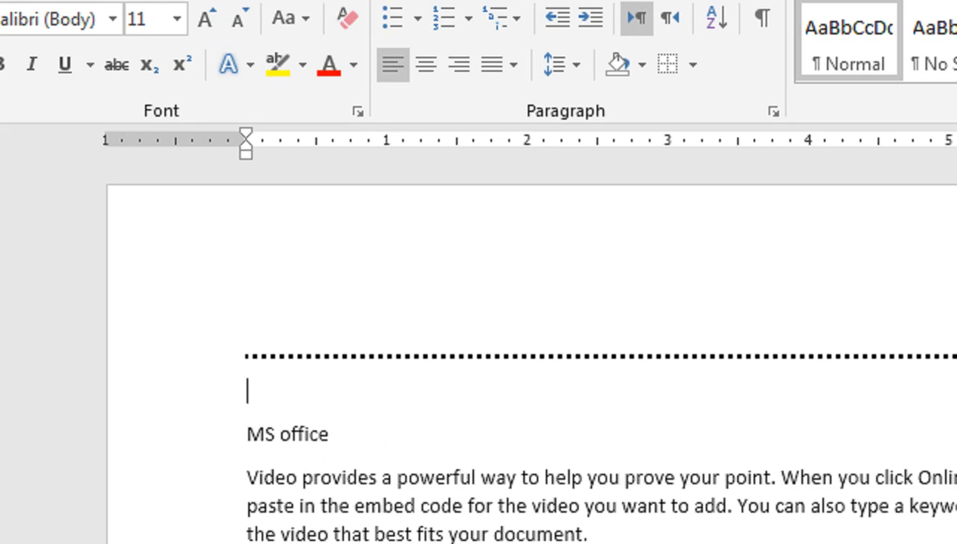
# - Add a double line with "===" and a thin single line with "---" below the dotted line
pyautogui.write('===')
pyautogui.press('Return')
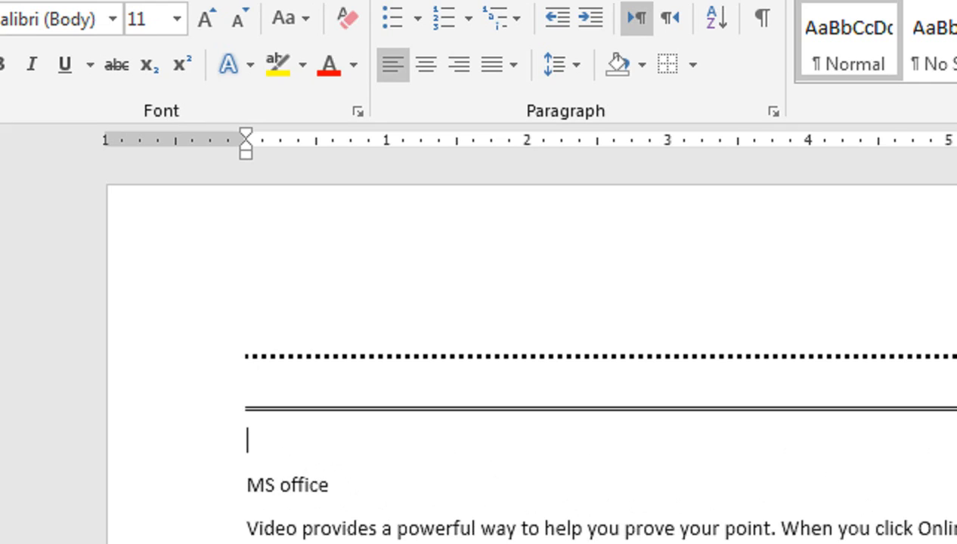
pyautogui.write('---')
pyautogui.press('Return')
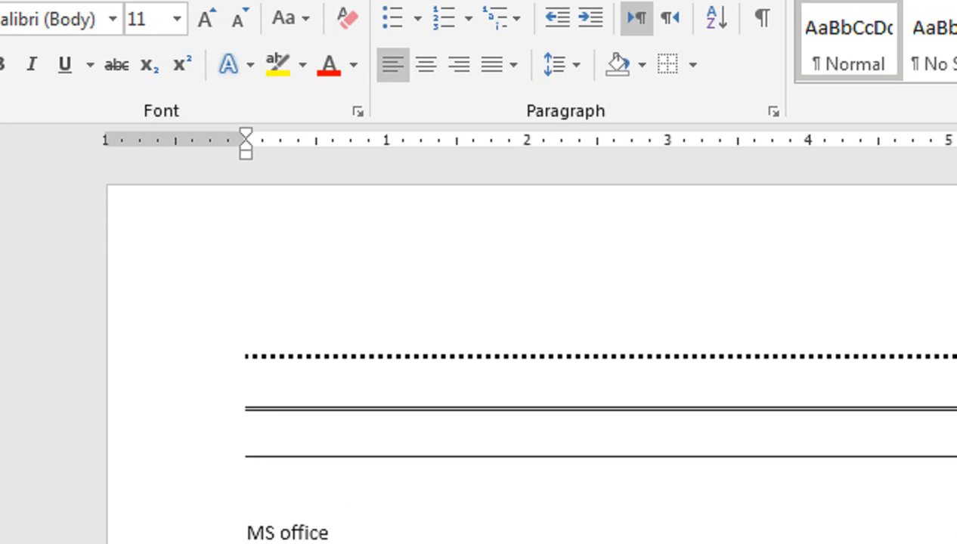
# - Add a triple line with "###" and a wavy line with "~~~" below the thin single line
pyautogui.write('###')
pyautogui.press('Return')
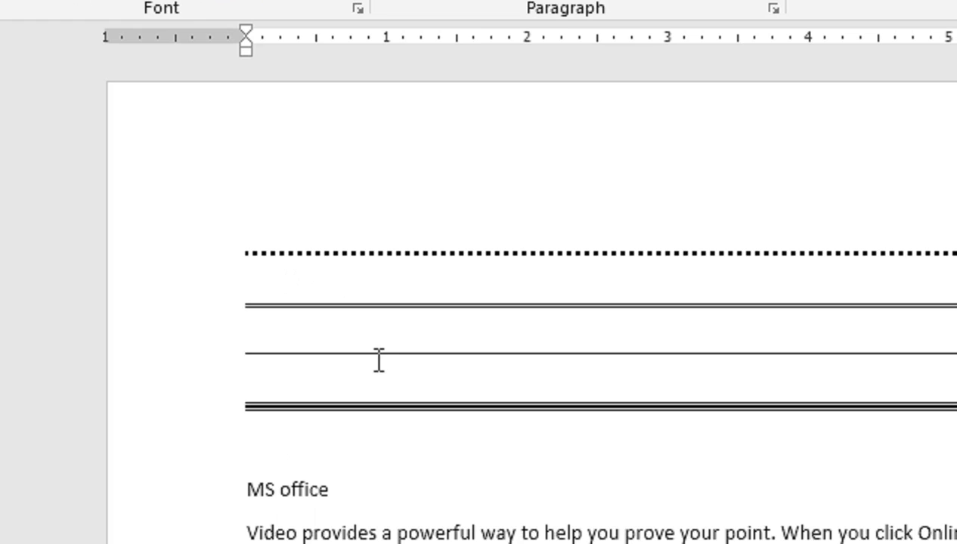
pyautogui.write('~~~')
pyautogui.press('Return')
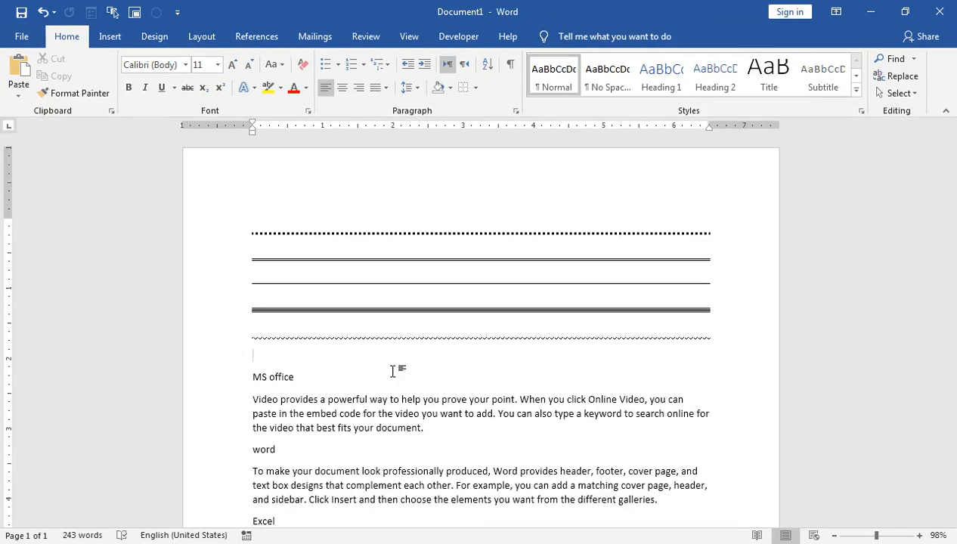
pyautogui.scroll(-3, 224, 427)
pyautogui.scroll(3, 224, 427)
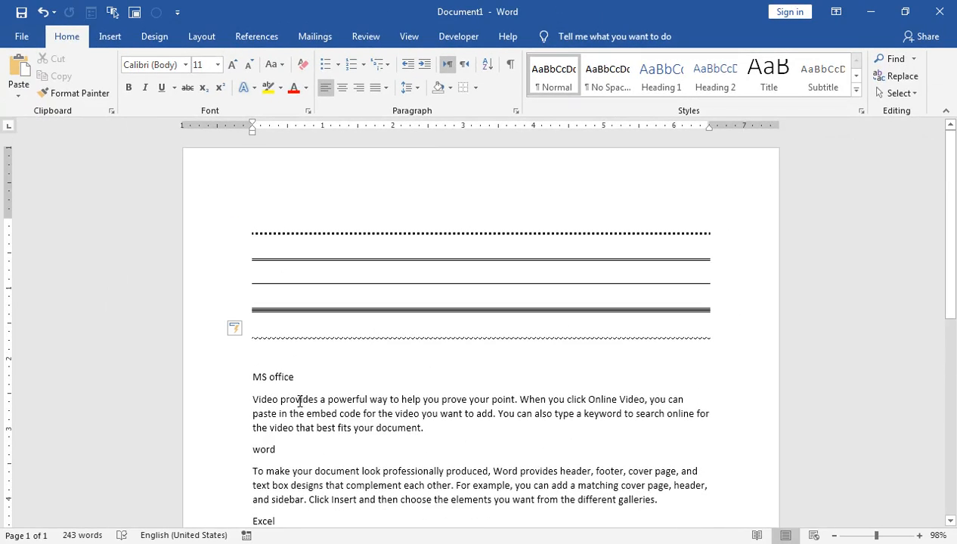
# - Draw a horizontal straight line about 6.47" long near the top margin of a blank document
pyautogui.click(372, 445)
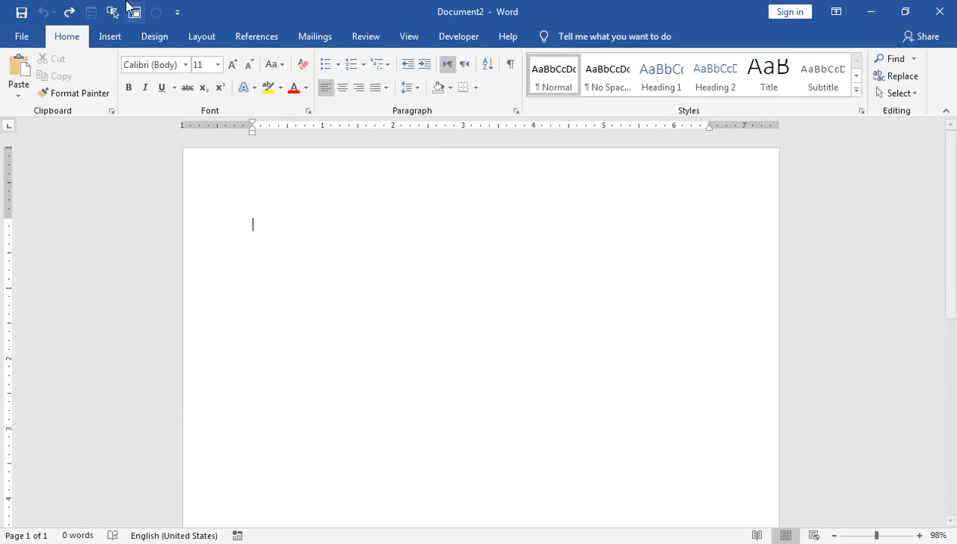
pyautogui.click(123, 45)
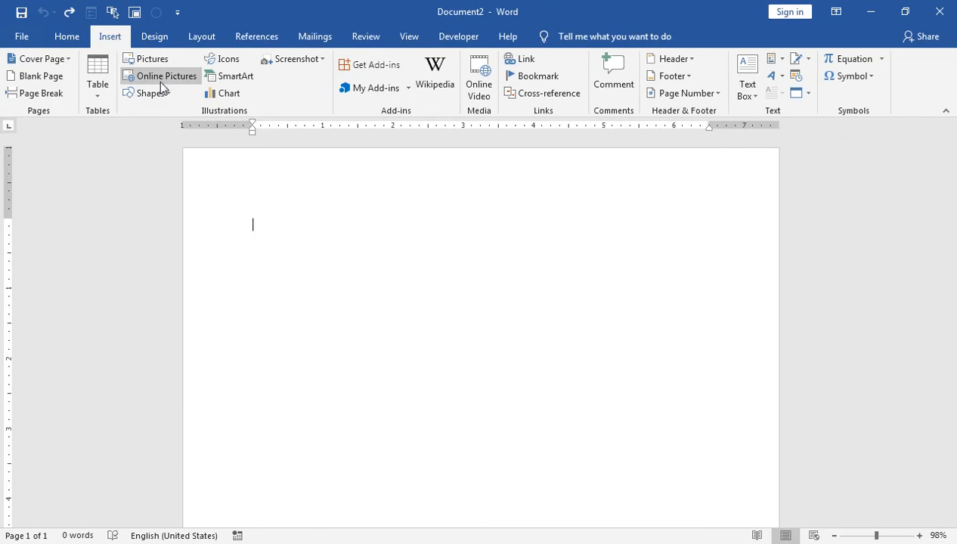
pyautogui.click(161, 98)
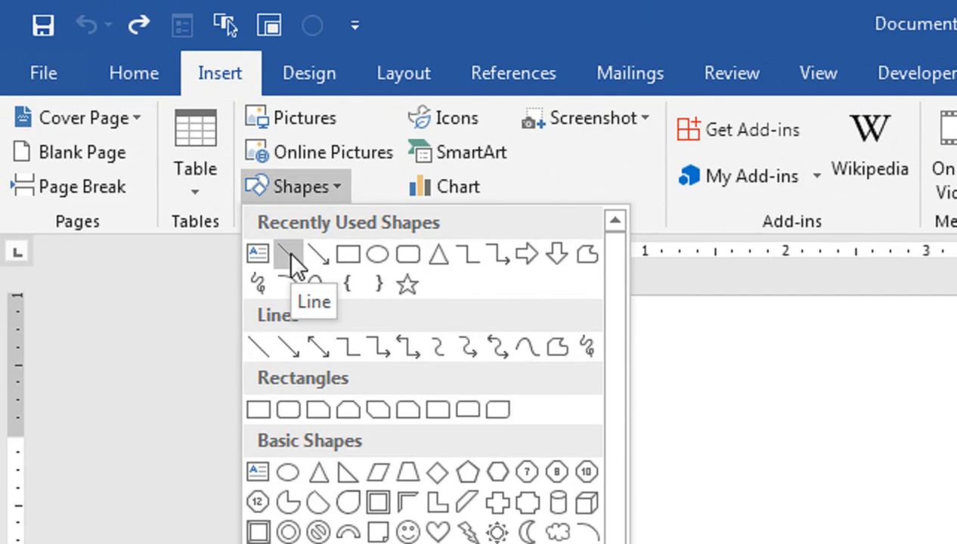
pyautogui.click(290, 257)
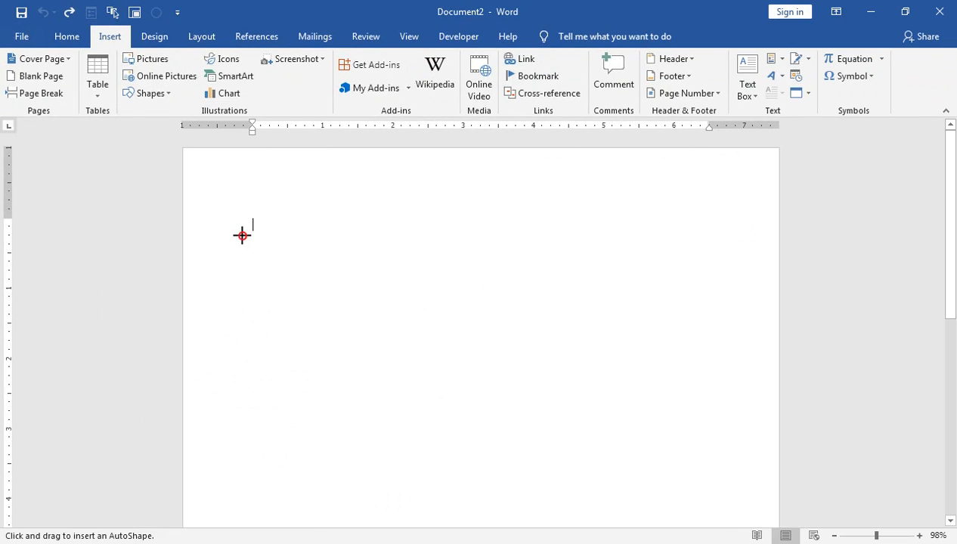
pyautogui.moveTo(242, 235); pyautogui.dragTo(696, 262)
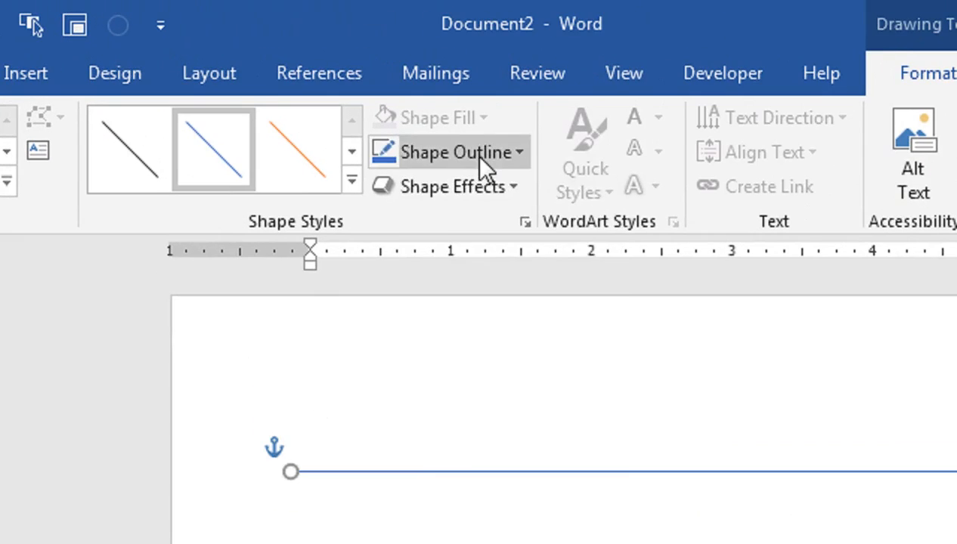
# - Set the line's outline color to standard green and its dash style to Round Dot
pyautogui.click(479, 159)
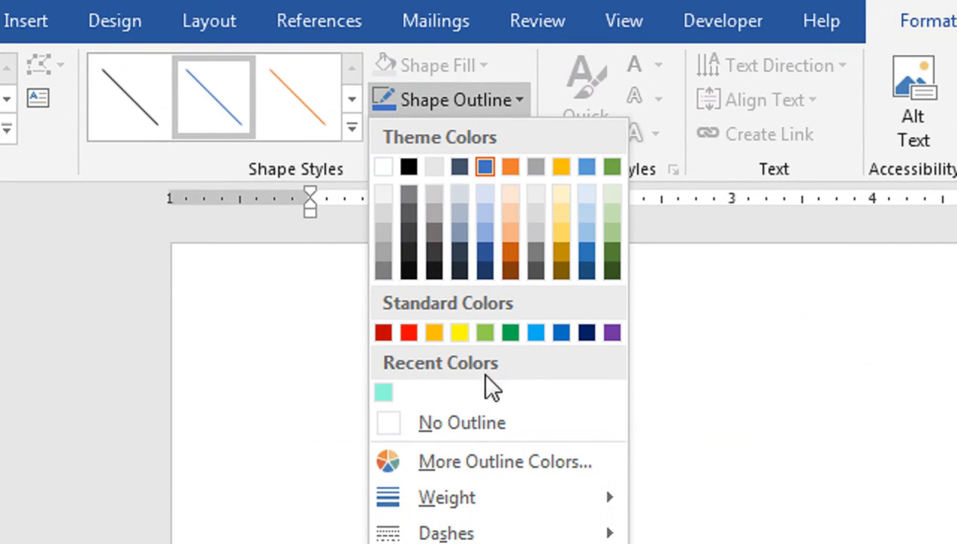
pyautogui.click(512, 333)
pyautogui.click(519, 100)
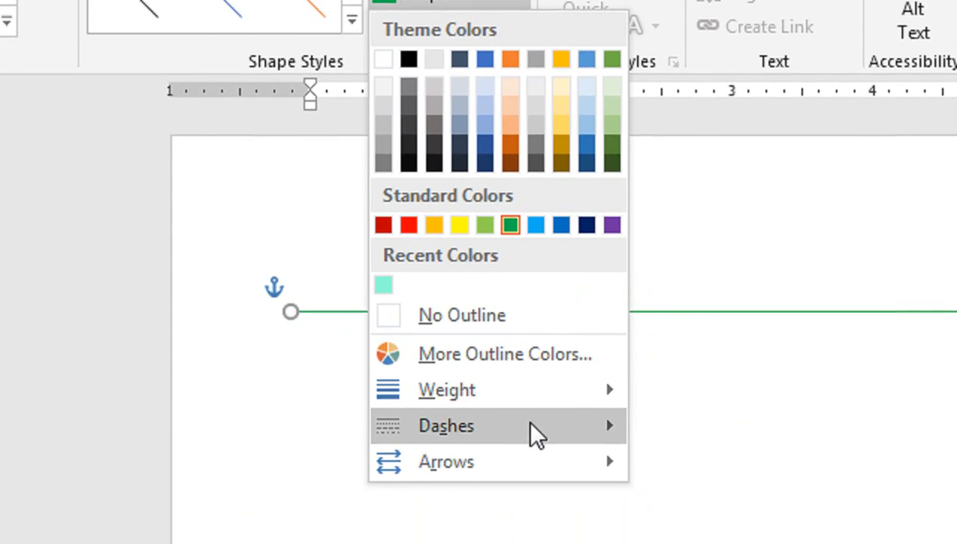
pyautogui.moveTo(594, 421)
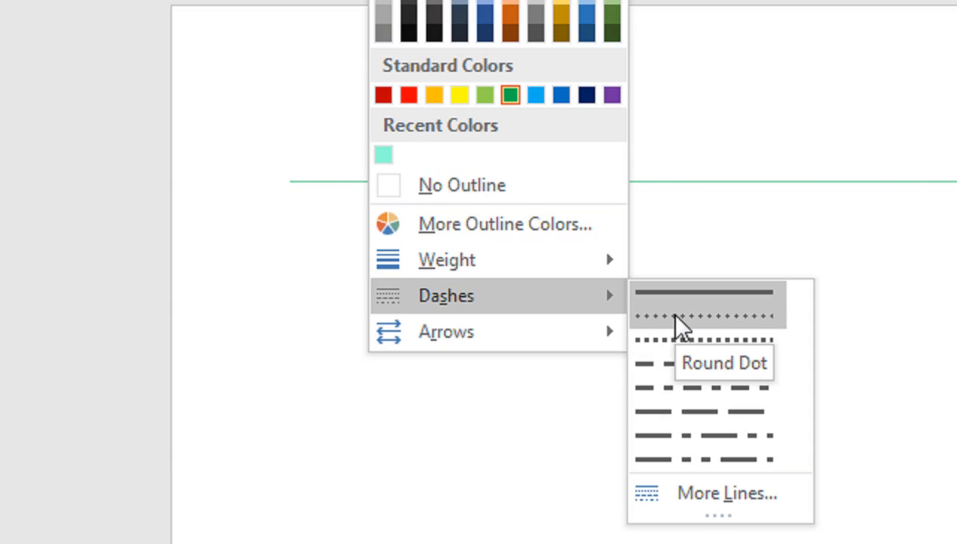
pyautogui.click(654, 316)
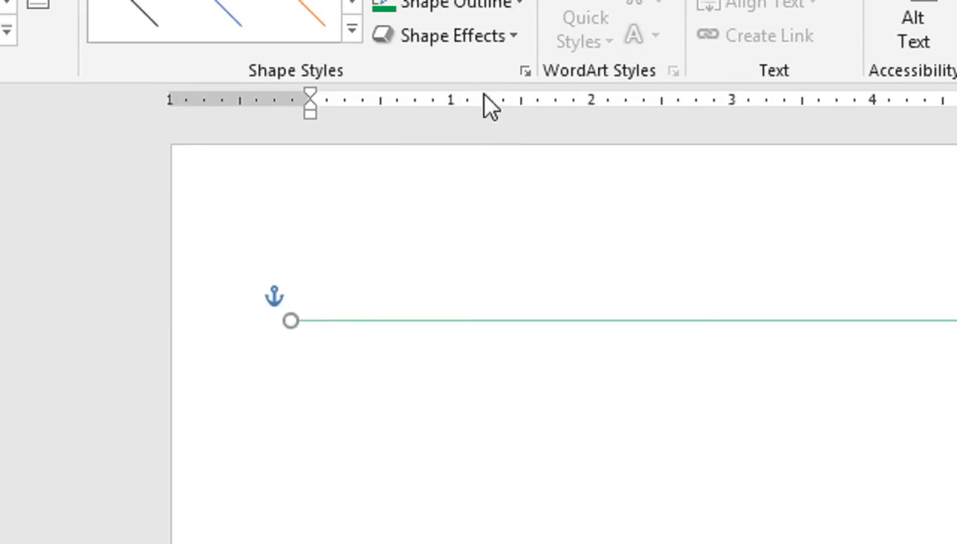
# - Set the weight of the green dotted line to 6 pt
pyautogui.click(497, 35)
pyautogui.click(514, 3)
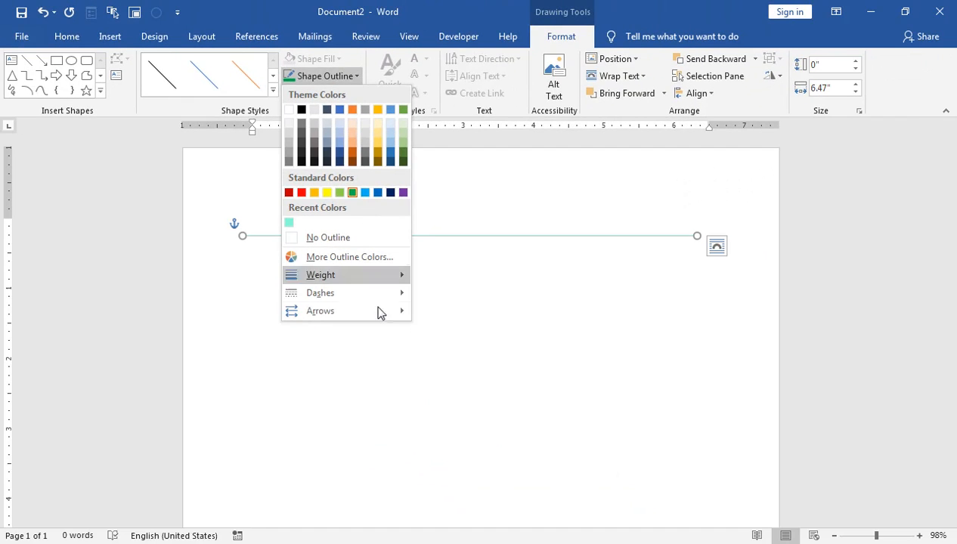
pyautogui.moveTo(377, 306)
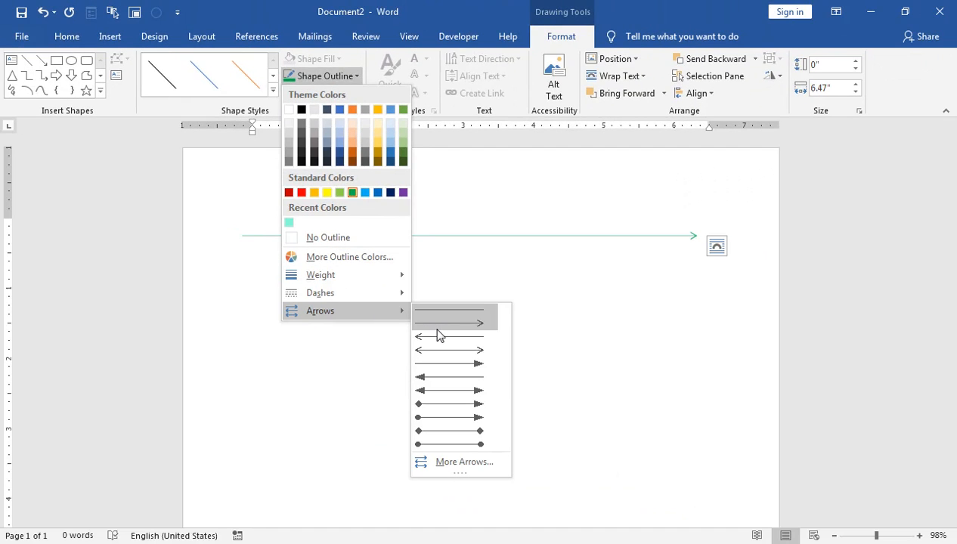
pyautogui.moveTo(398, 276)
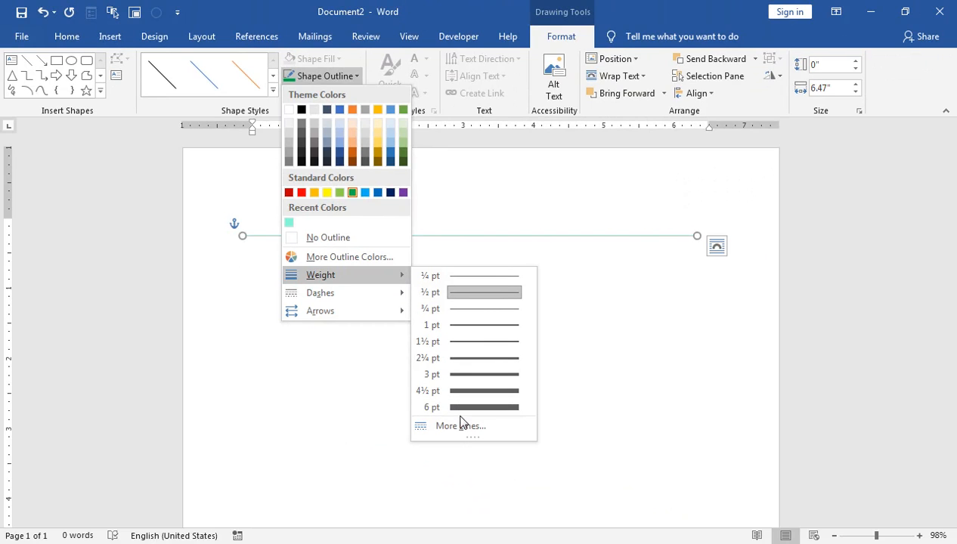
pyautogui.click(459, 408)
pyautogui.click(384, 224)
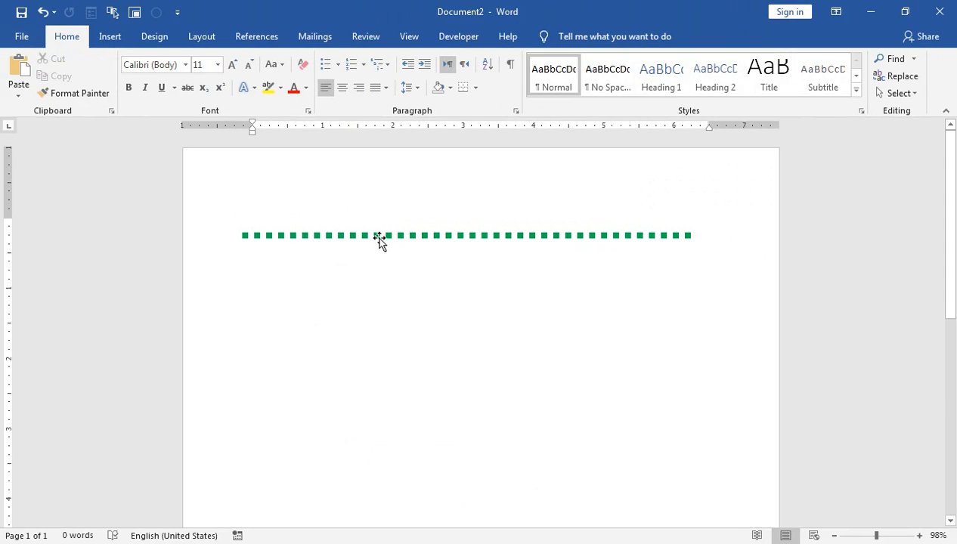
# - Change the green line's dash style to solid
pyautogui.click(379, 236)
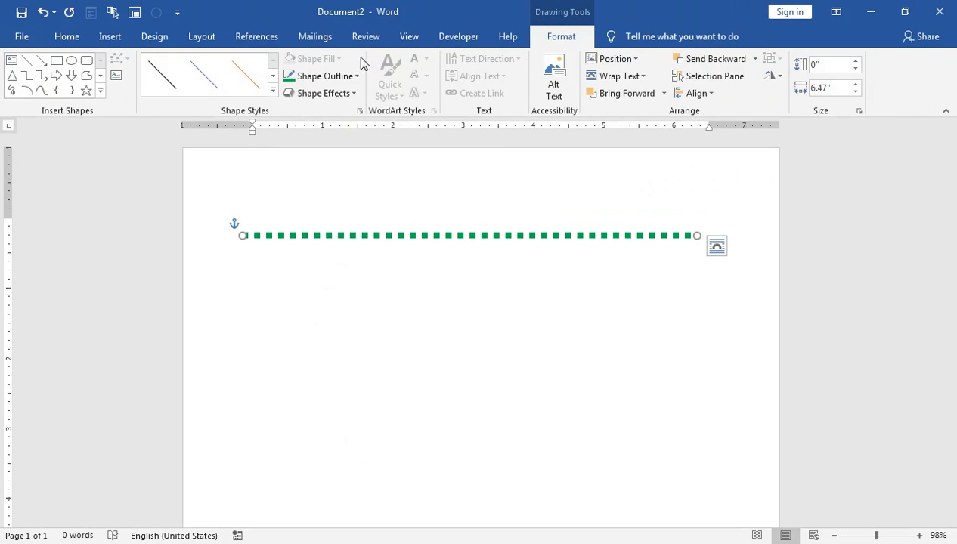
pyautogui.click(332, 76)
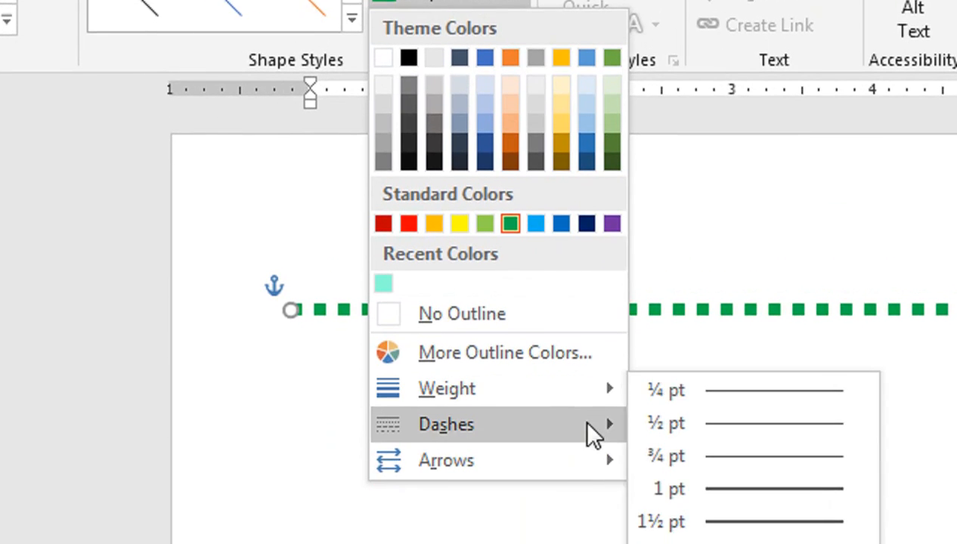
pyautogui.moveTo(596, 427)
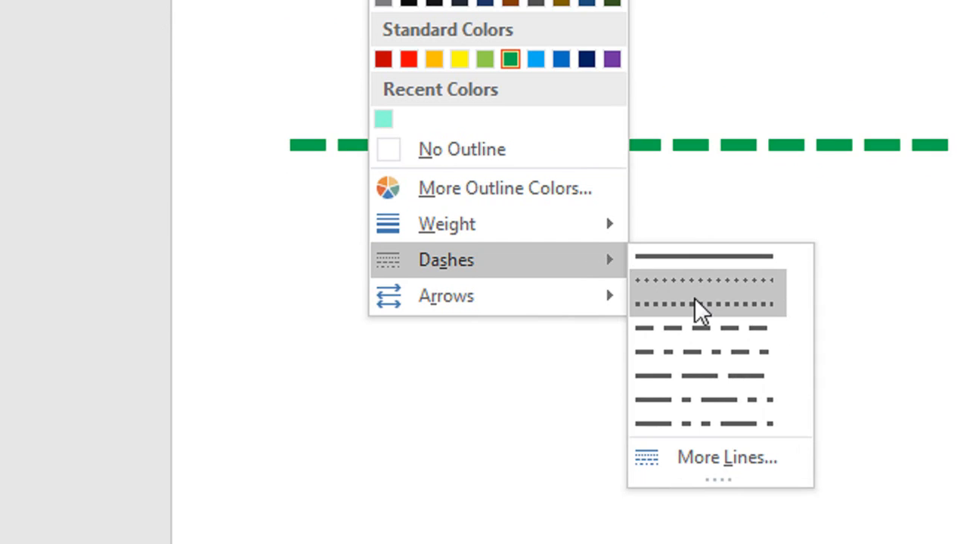
pyautogui.click(709, 260)
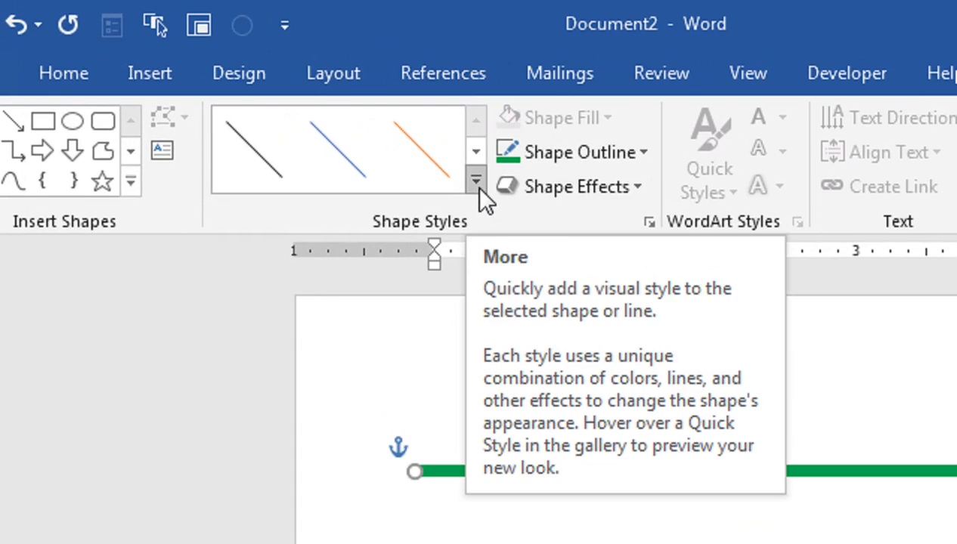
# - Apply the thickest light blue theme style to the line and deselect it
pyautogui.click(272, 92)
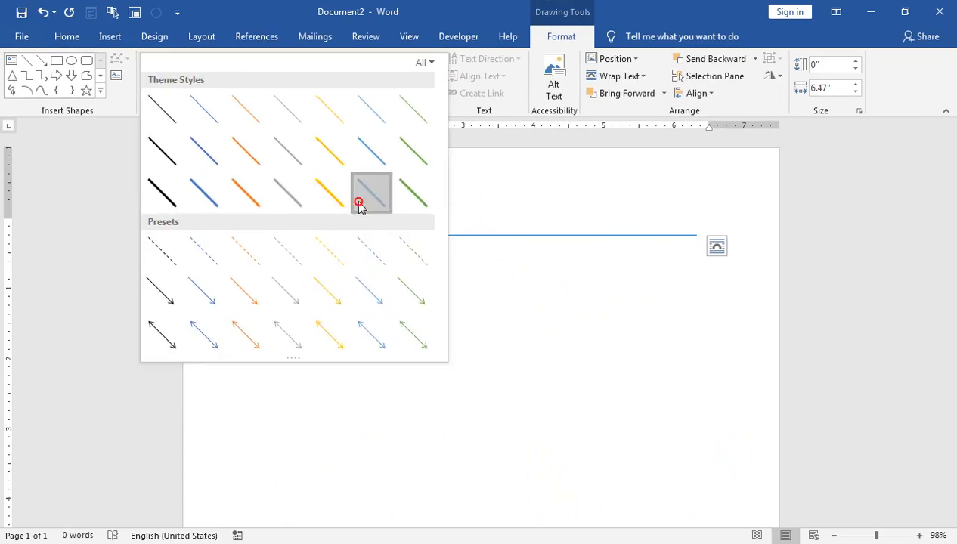
pyautogui.click(647, 238)
pyautogui.click(751, 300)
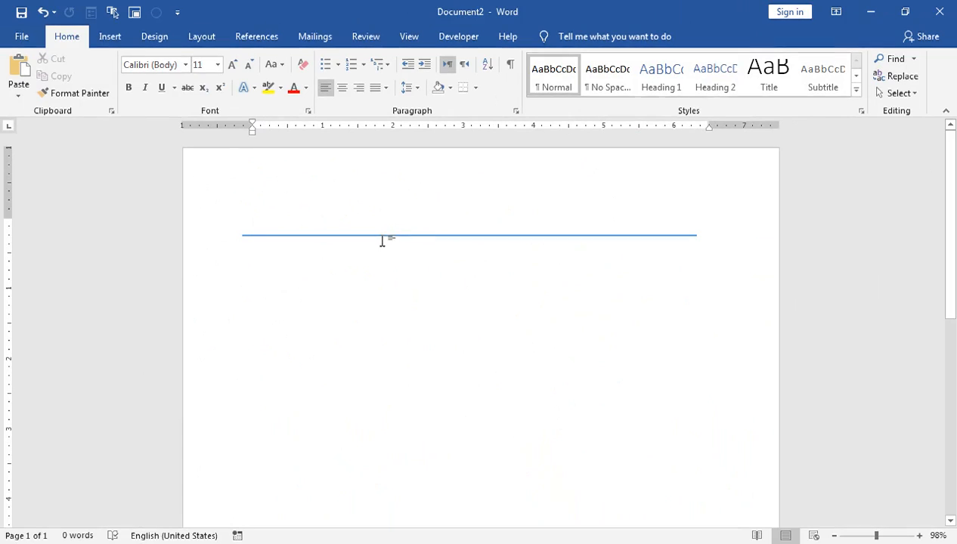
# - Duplicate the blue line seven times to make a staggered stack of eight lines
pyautogui.click(381, 235)
pyautogui.hotkey('ctrl', 'd')
pyautogui.hotkey('ctrl', 'd')
pyautogui.hotkey('ctrl', 'd')
pyautogui.hotkey('ctrl', 'd')
pyautogui.hotkey('ctrl', 'd')
pyautogui.hotkey('ctrl', 'd')
pyautogui.hotkey('ctrl', 'd')
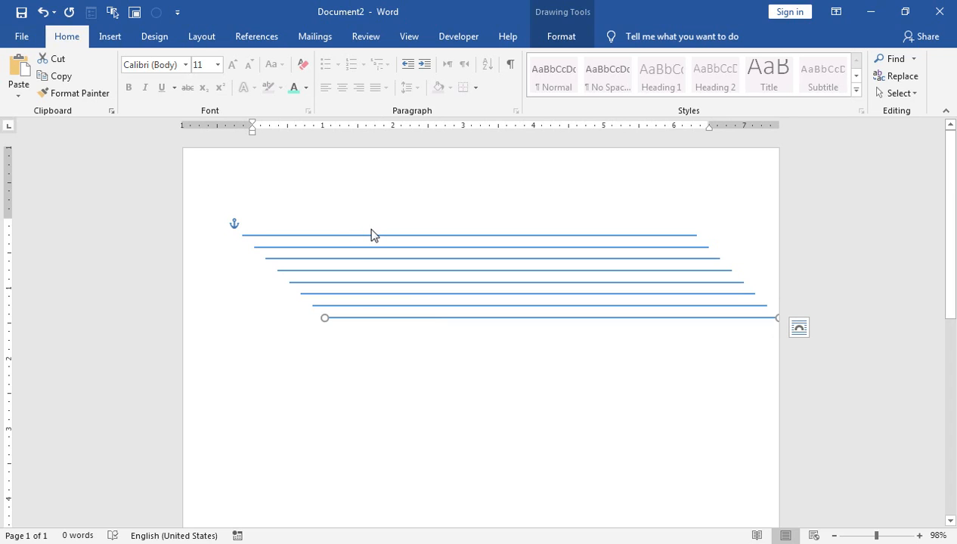
pyautogui.click(491, 288)
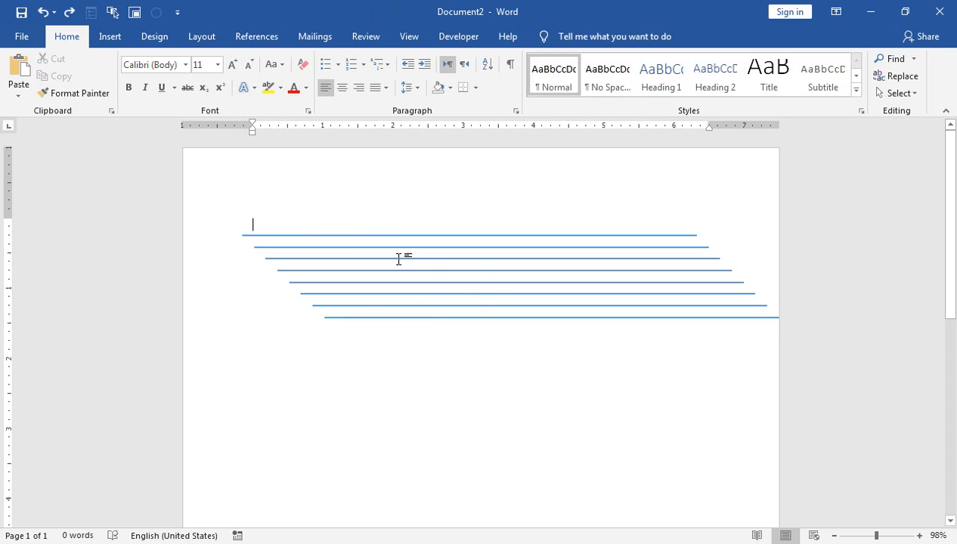
pyautogui.click(287, 235)
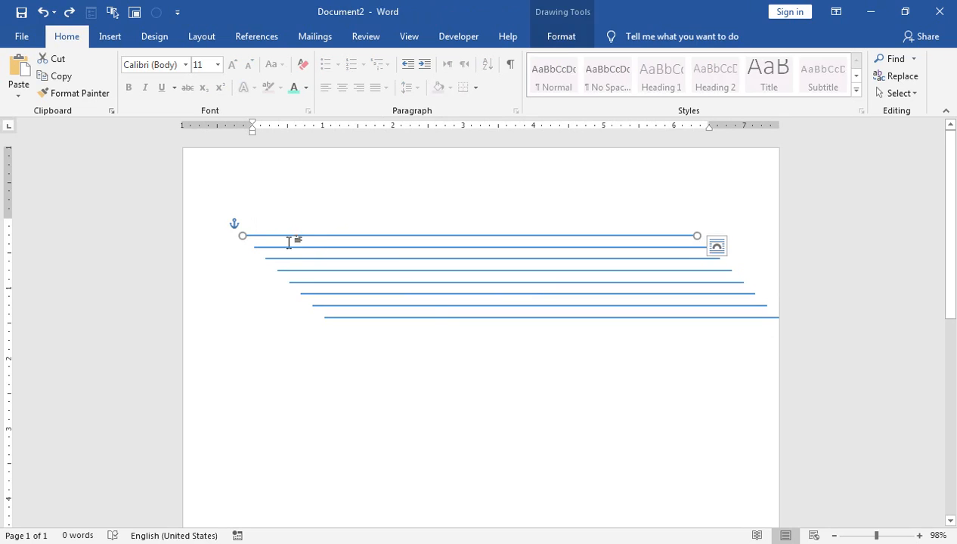
pyautogui.click(290, 240)
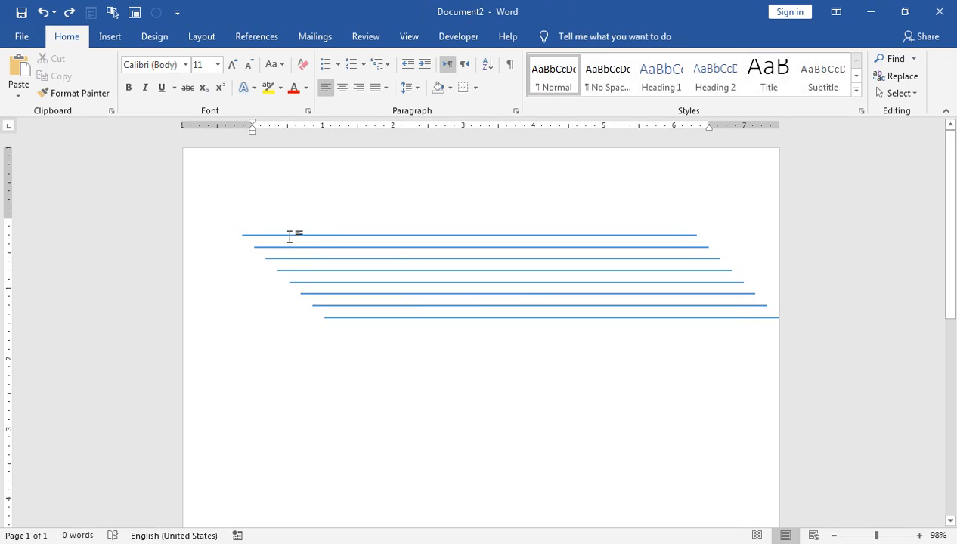
pyautogui.click(294, 236)
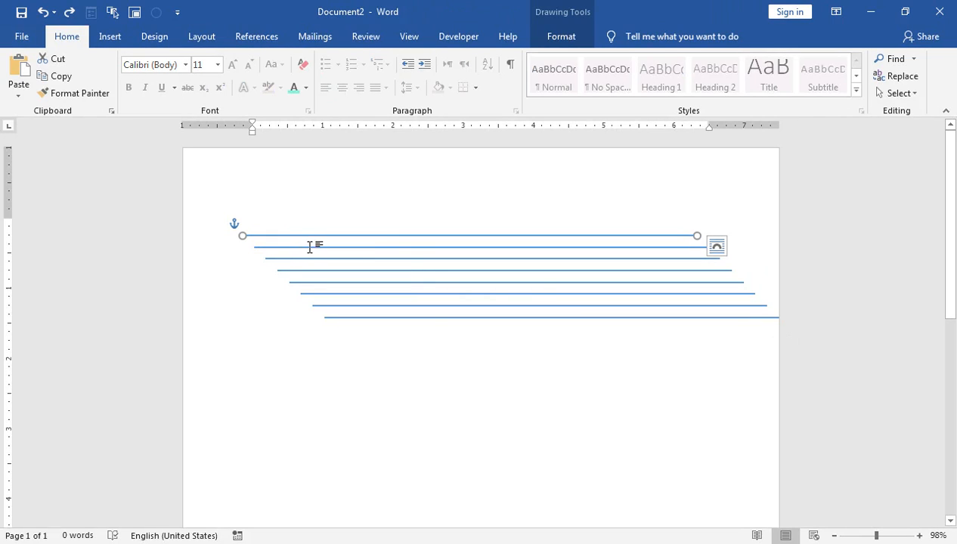
pyautogui.keyDown('shift'); pyautogui.click(310, 247); pyautogui.keyUp('shift')
pyautogui.keyDown('shift'); pyautogui.click(313, 258); pyautogui.keyUp('shift')
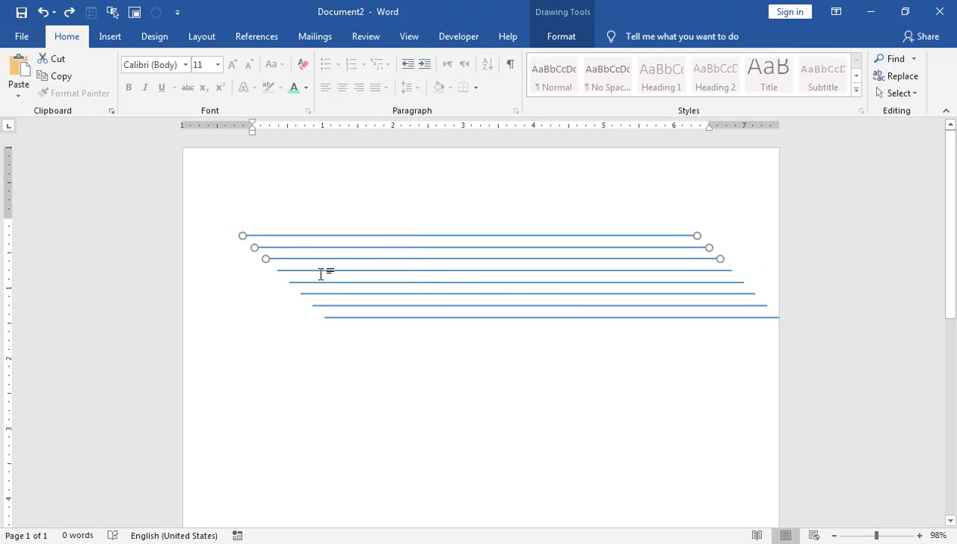
pyautogui.keyDown('shift'); pyautogui.click(322, 271); pyautogui.keyUp('shift')
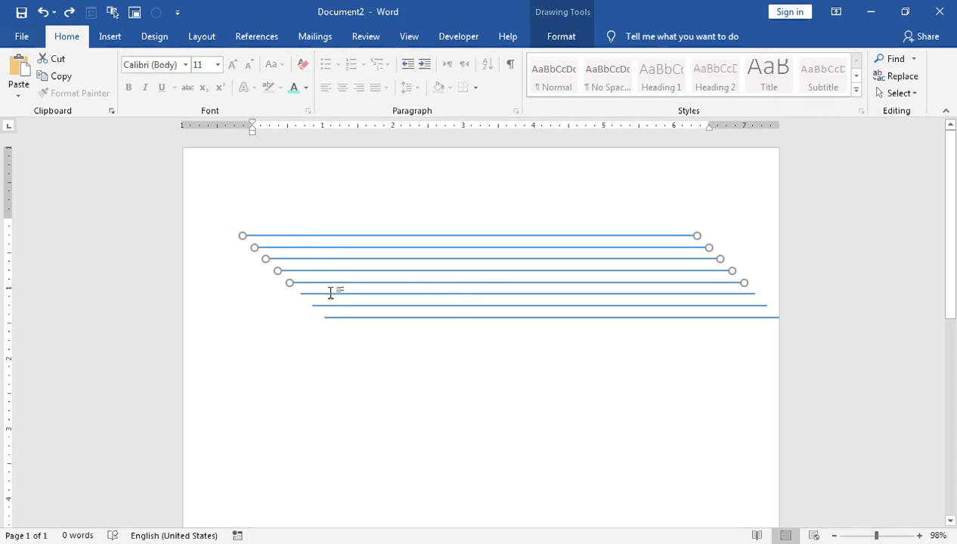
pyautogui.keyDown('shift'); pyautogui.click(331, 294); pyautogui.keyUp('shift')
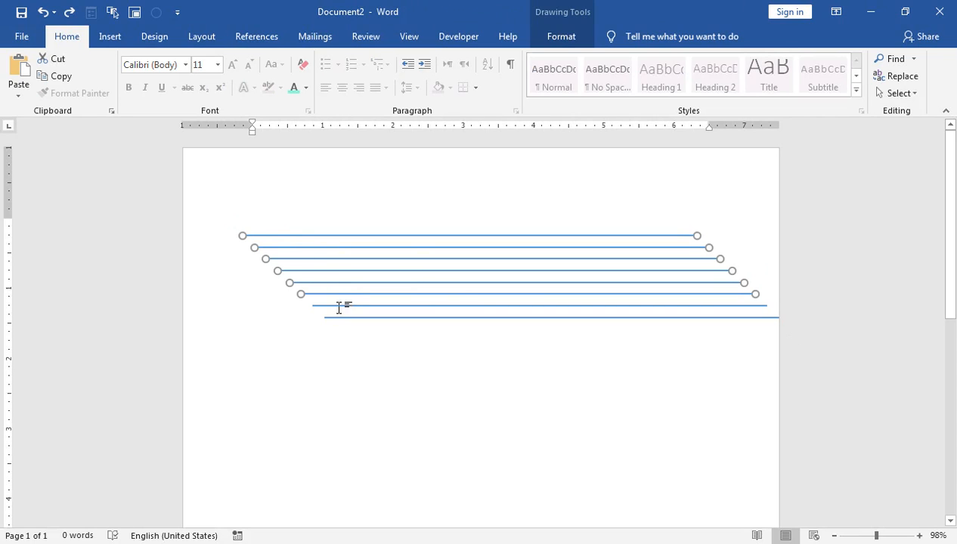
pyautogui.keyDown('shift'); pyautogui.click(340, 306); pyautogui.keyUp('shift')
pyautogui.click(346, 319)
pyautogui.hotkey('ctrl', 'z')
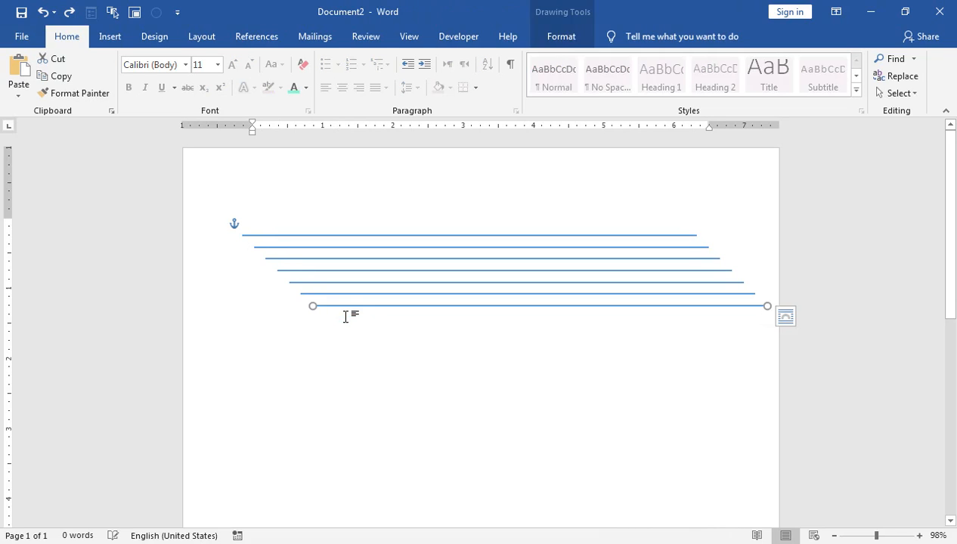
pyautogui.hotkey('ctrl', 'y')
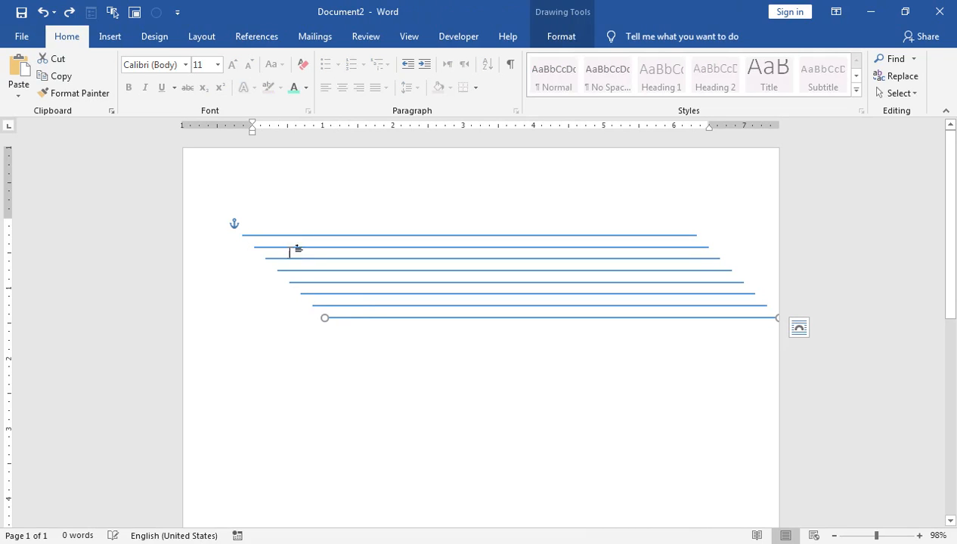
# - Select all eight lines together and set their outline color to the dark blue-gray theme color
pyautogui.click(285, 236)
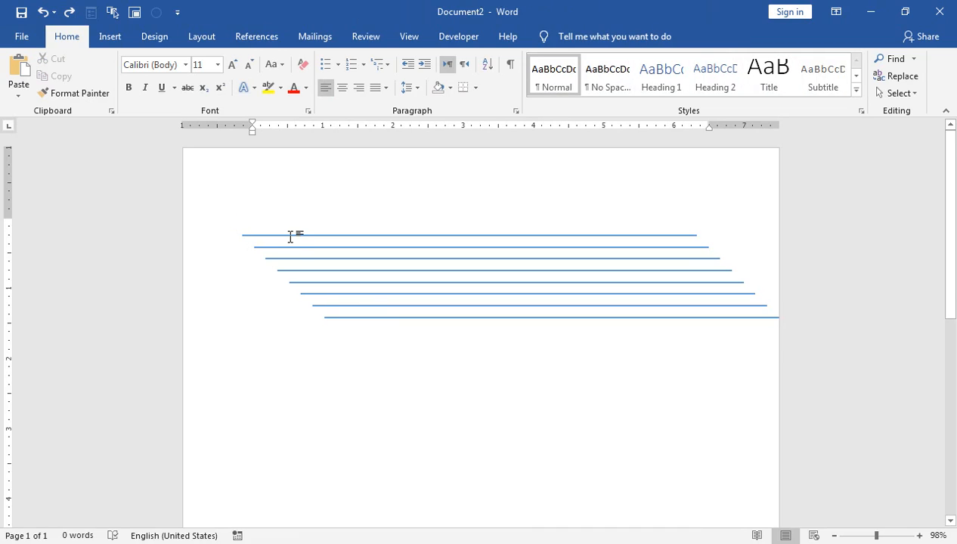
pyautogui.click(292, 235)
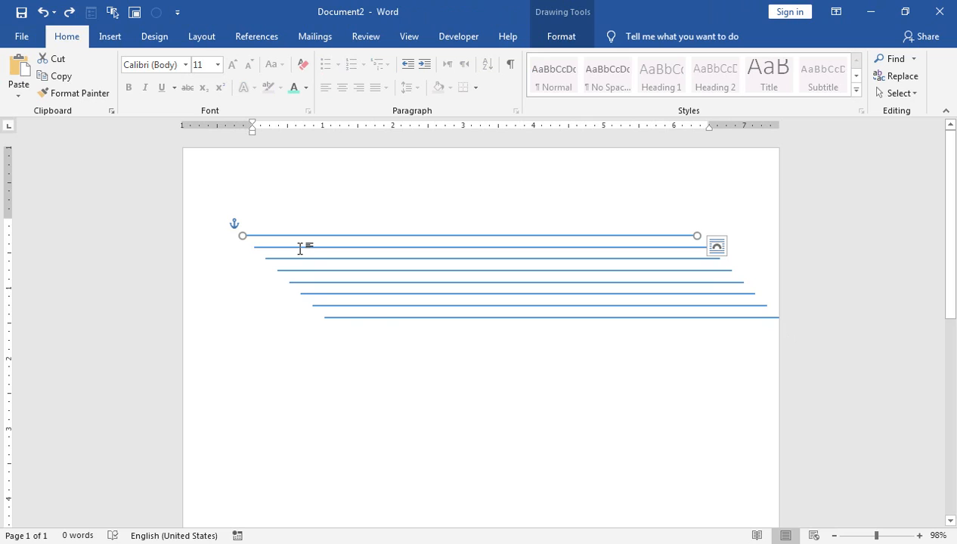
pyautogui.keyDown('shift'); pyautogui.click(299, 247); pyautogui.keyUp('shift')
pyautogui.keyDown('shift'); pyautogui.click(303, 259); pyautogui.keyUp('shift')
pyautogui.keyDown('shift'); pyautogui.click(309, 271); pyautogui.keyUp('shift')
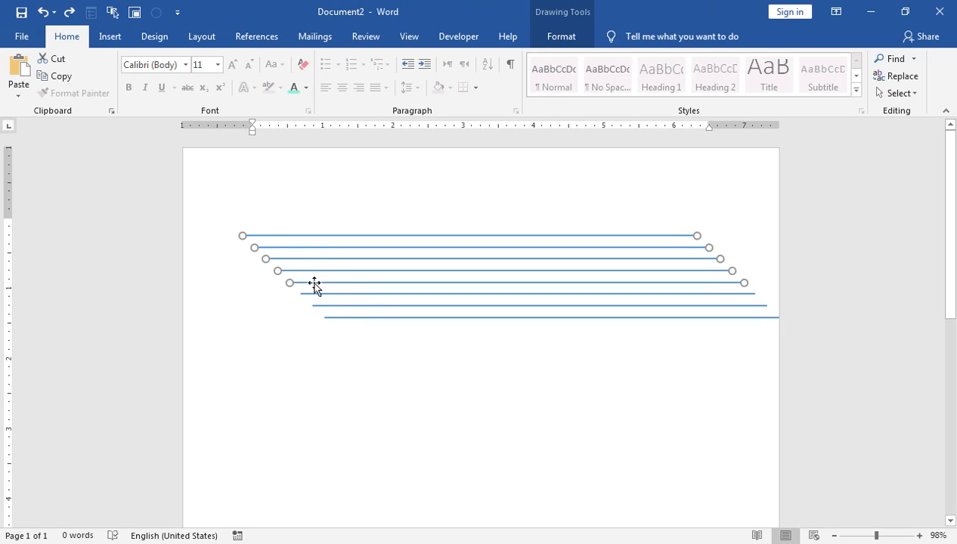
pyautogui.keyDown('shift'); pyautogui.click(320, 294); pyautogui.keyUp('shift')
pyautogui.keyDown('shift'); pyautogui.click(335, 319); pyautogui.keyUp('shift')
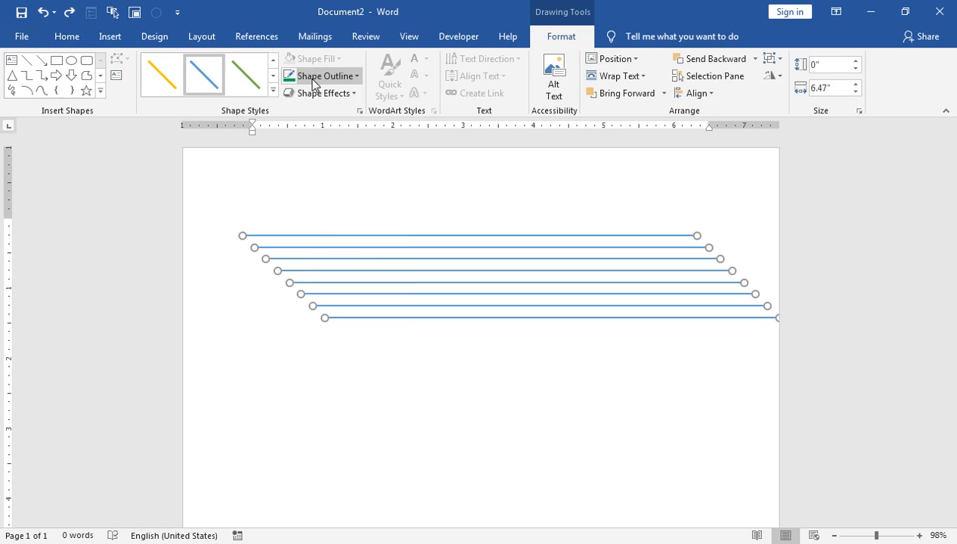
pyautogui.click(317, 76)
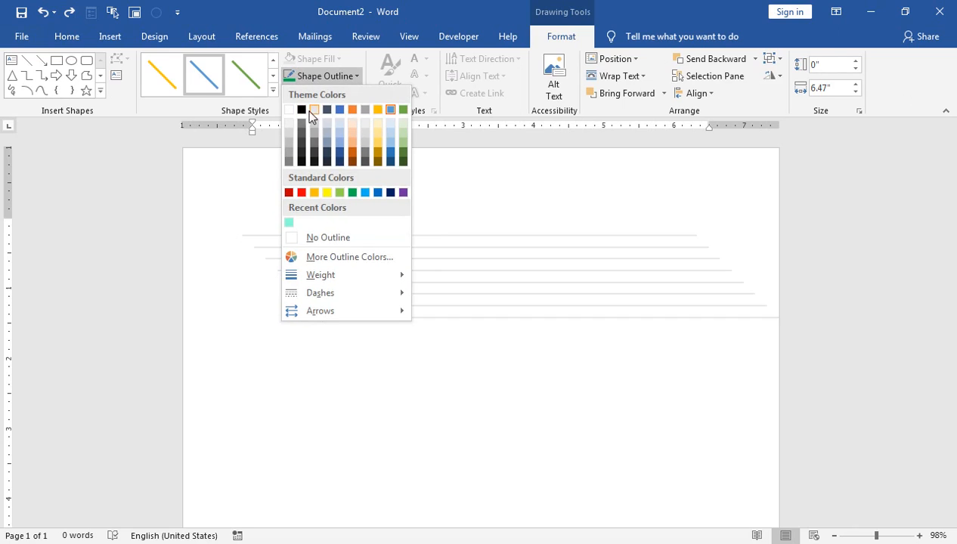
pyautogui.click(327, 111)
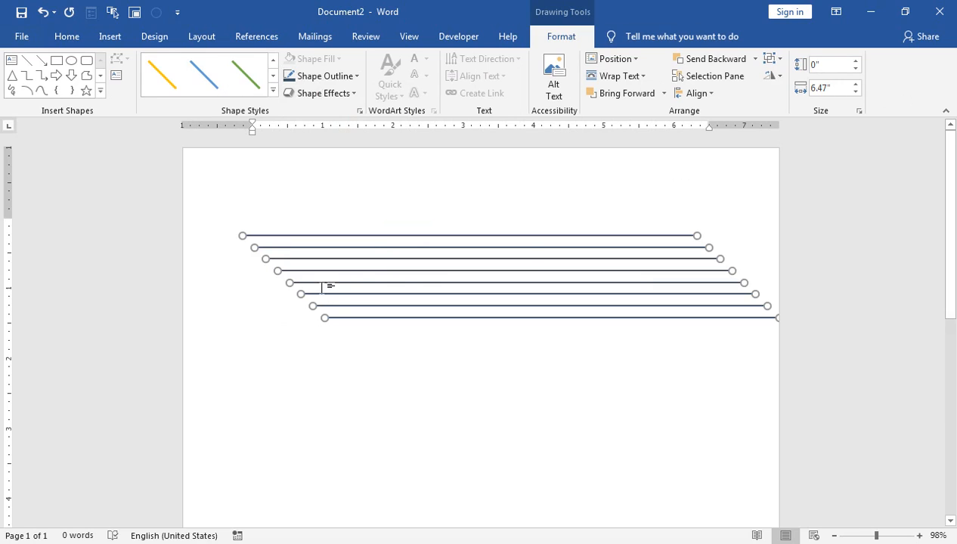
# - Align the eight selected lines to their common center and group them into one object
pyautogui.click(700, 97)
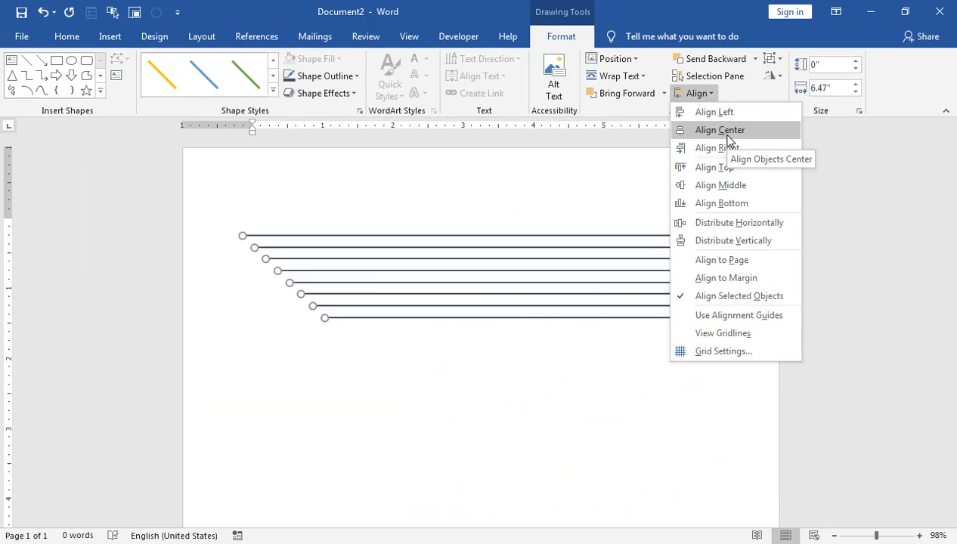
pyautogui.click(529, 271)
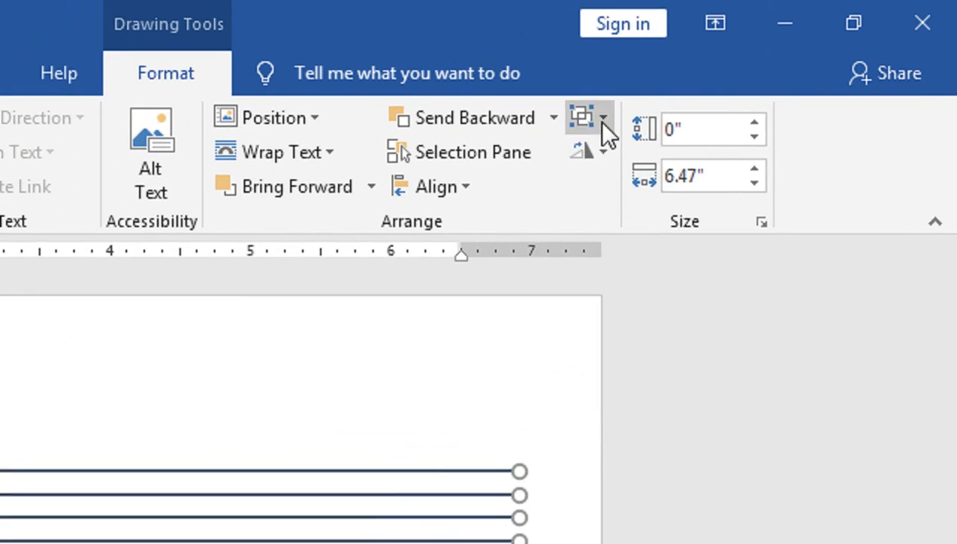
pyautogui.click(604, 121)
pyautogui.click(610, 155)
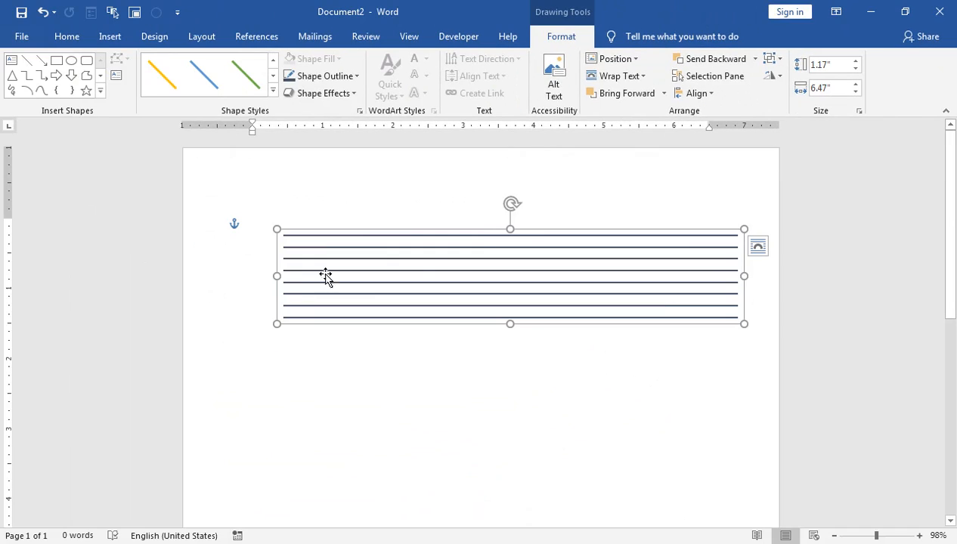
# - Move the line group to the page's upper edge and stretch it to about 1.95" high and 8.45" wide
pyautogui.moveTo(483, 235); pyautogui.dragTo(451, 254)
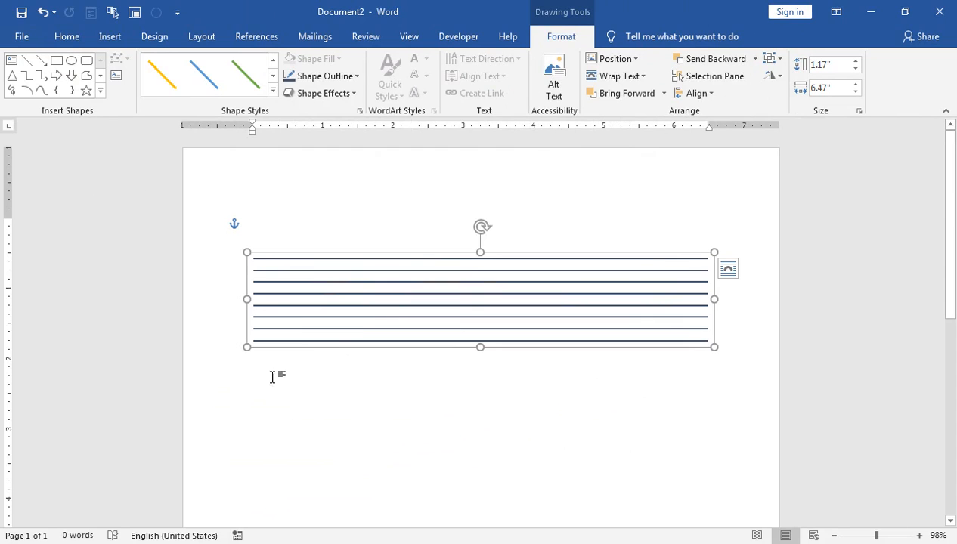
pyautogui.moveTo(482, 349); pyautogui.dragTo(484, 402)
pyautogui.moveTo(472, 281); pyautogui.dragTo(408, 169)
pyautogui.moveTo(647, 216); pyautogui.dragTo(779, 221)
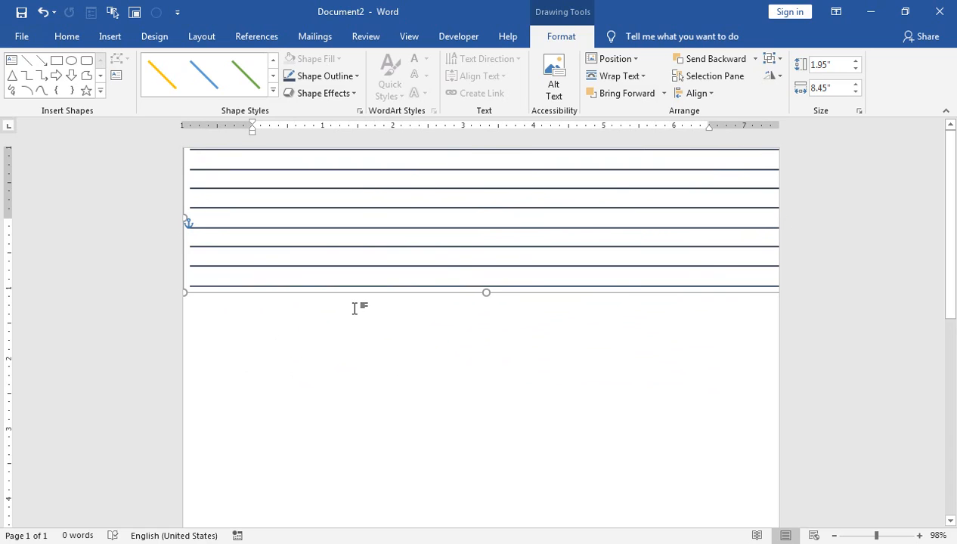
# - Duplicate the line group three times and stack the copies one below another down the page
pyautogui.hotkey('ctrl', 'v')
pyautogui.moveTo(352, 299); pyautogui.dragTo(351, 376)
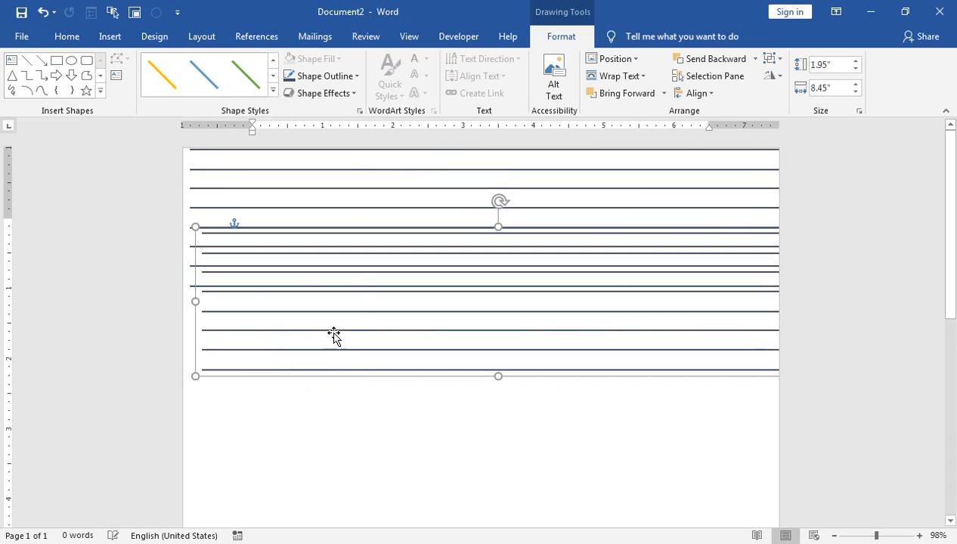
pyautogui.moveTo(194, 284); pyautogui.dragTo(184, 348)
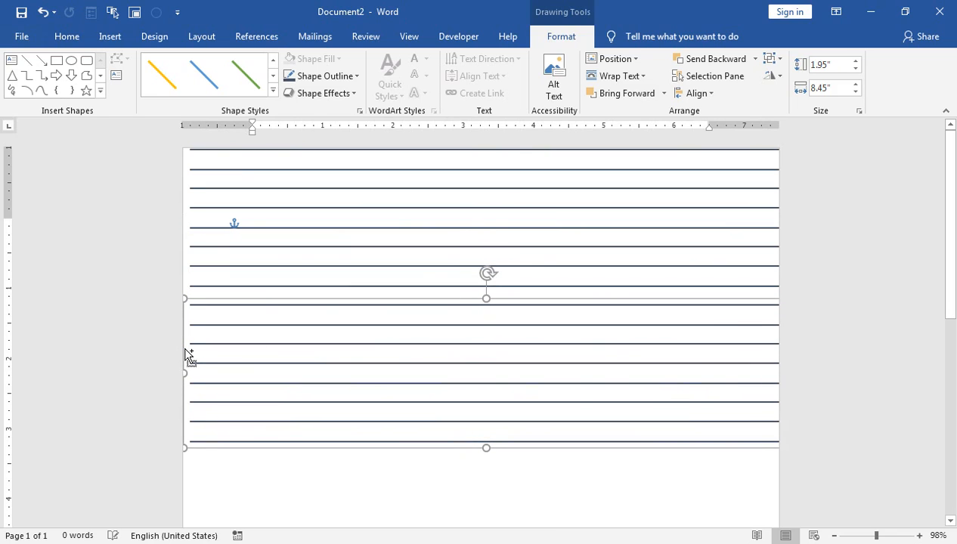
pyautogui.hotkey('ctrl', 'v')
pyautogui.scroll(-3, 265, 365)
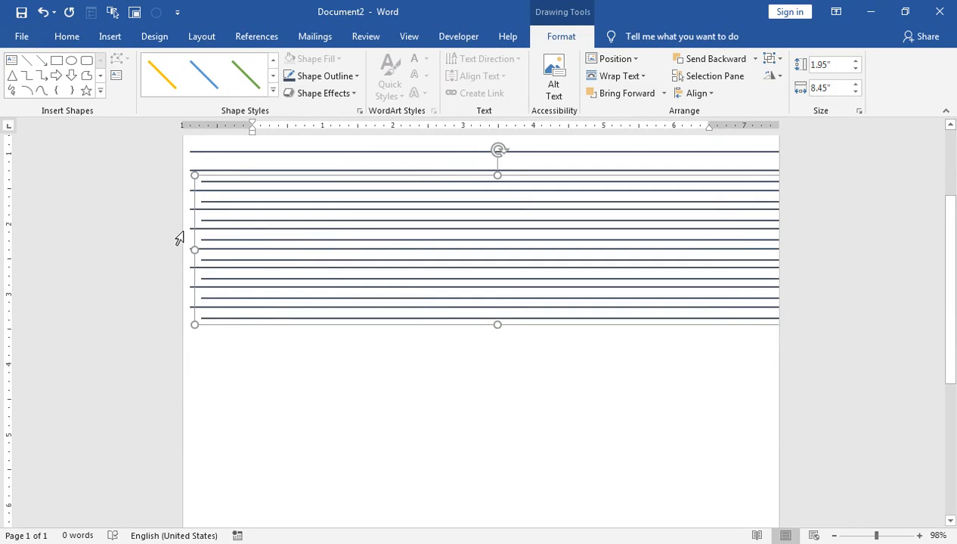
pyautogui.moveTo(194, 218); pyautogui.dragTo(186, 362)
pyautogui.scroll(-3, 182, 370)
pyautogui.hotkey('ctrl', 'v')
pyautogui.moveTo(197, 259); pyautogui.dragTo(186, 368)
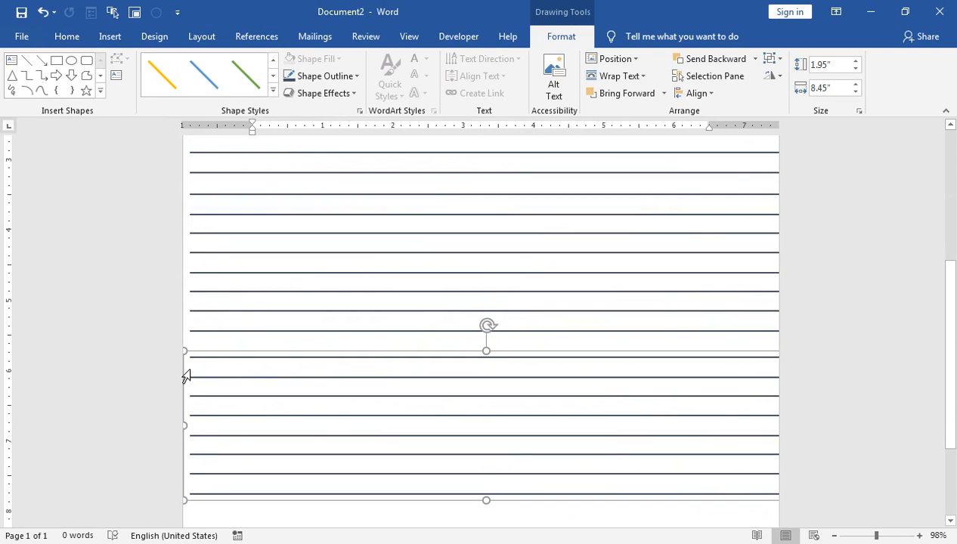
# - Add another copy of the line group below the existing ones, filling the lower end of the page and matching their left edge
pyautogui.scroll(-3, 185, 368)
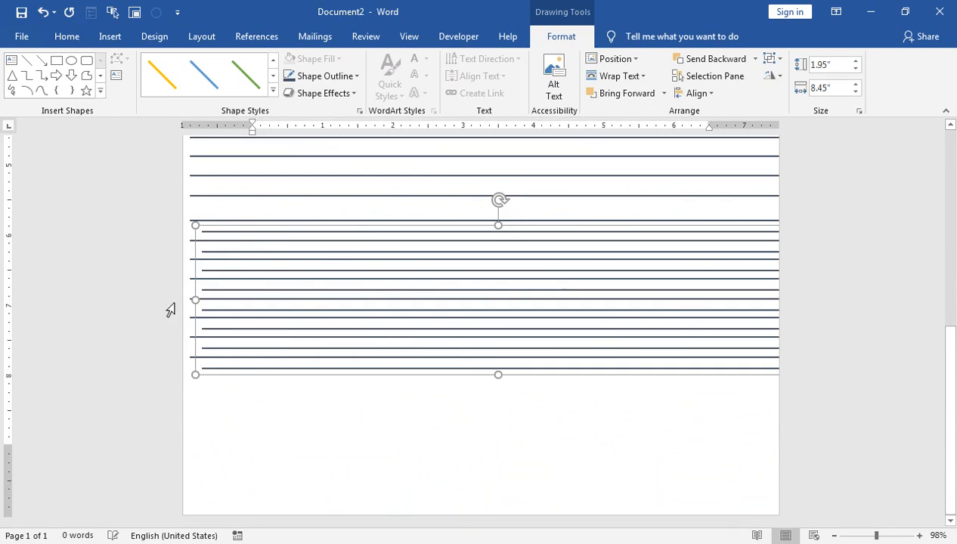
pyautogui.moveTo(194, 251); pyautogui.dragTo(184, 412)
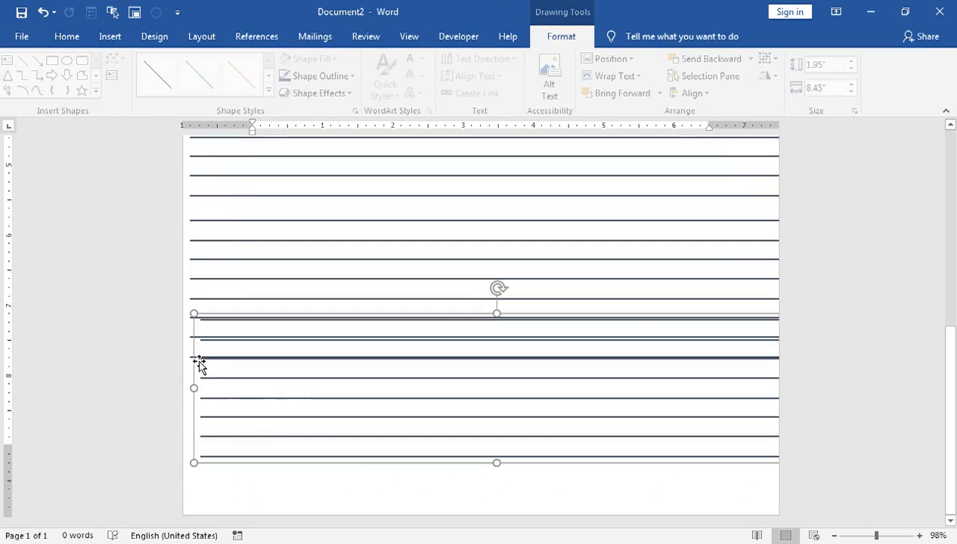
pyautogui.moveTo(194, 357); pyautogui.dragTo(189, 426)
pyautogui.click(190, 426)
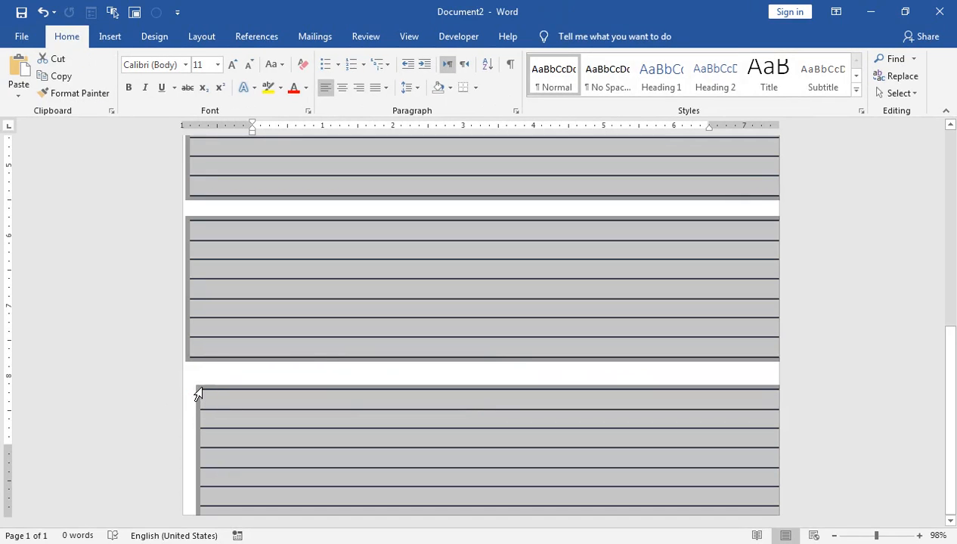
pyautogui.click(210, 390)
pyautogui.moveTo(228, 384); pyautogui.dragTo(218, 376)
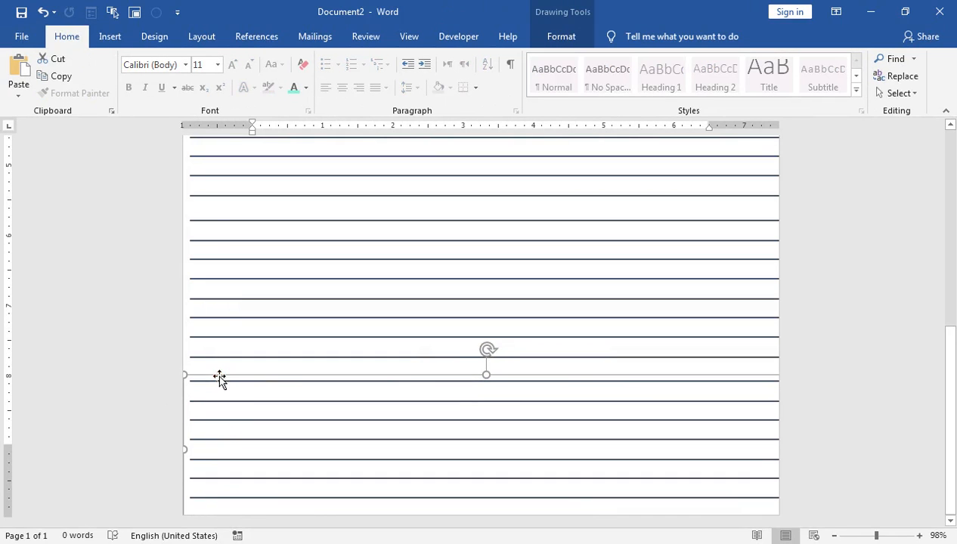
# - Examine the lined page in the print preview and return to editing
pyautogui.click(22, 36)
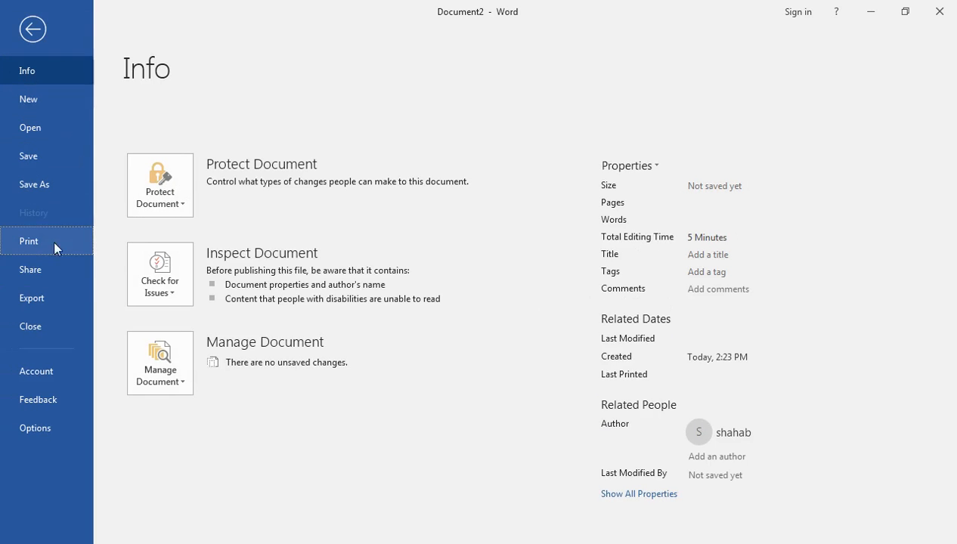
pyautogui.click(55, 248)
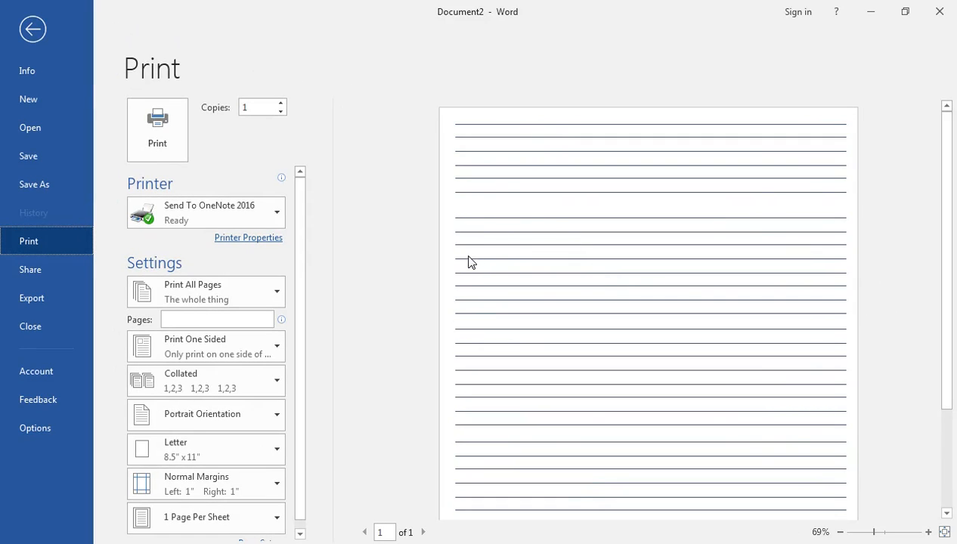
pyautogui.click(47, 28)
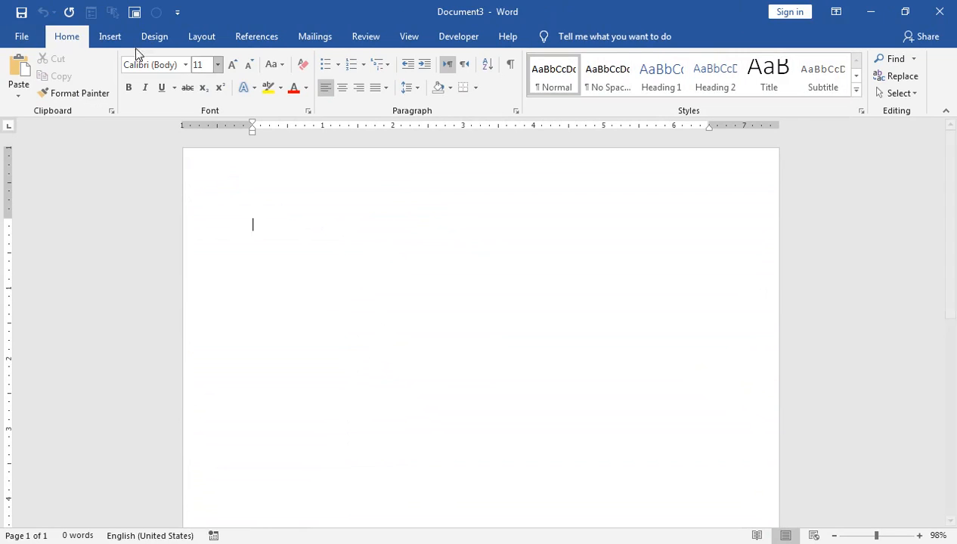
# - Insert WordArt in the black style with a hard blue shadow and give it the text "BORDERS AND SHADING"
pyautogui.click(113, 44)
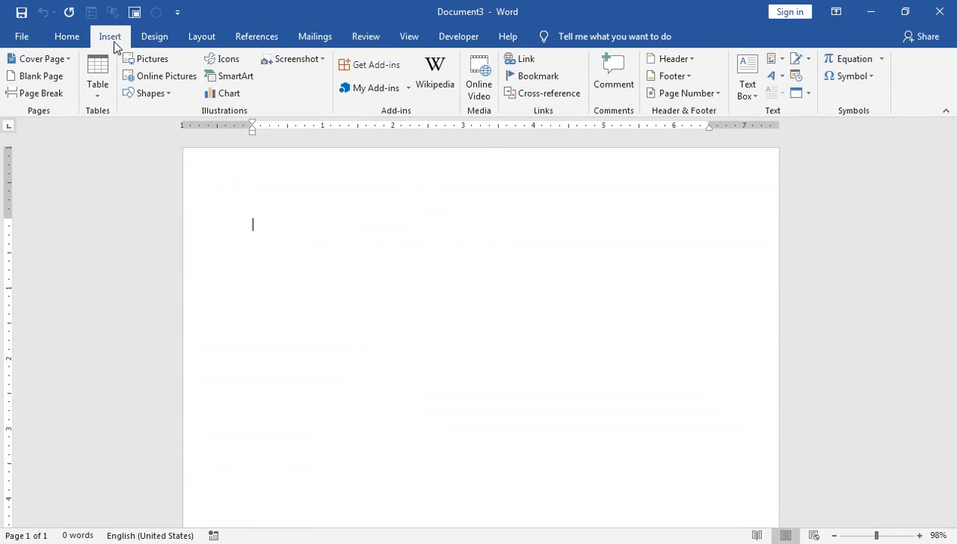
pyautogui.click(767, 78)
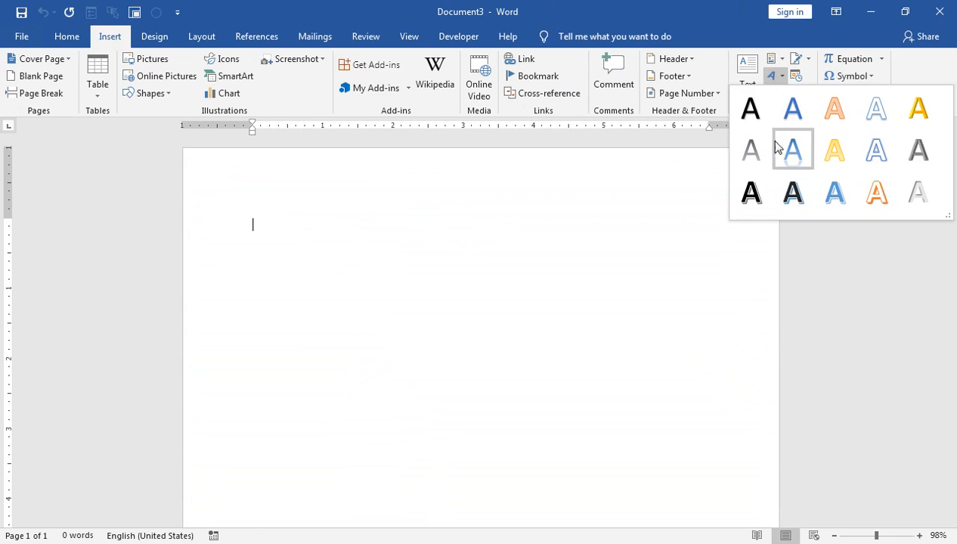
pyautogui.click(792, 194)
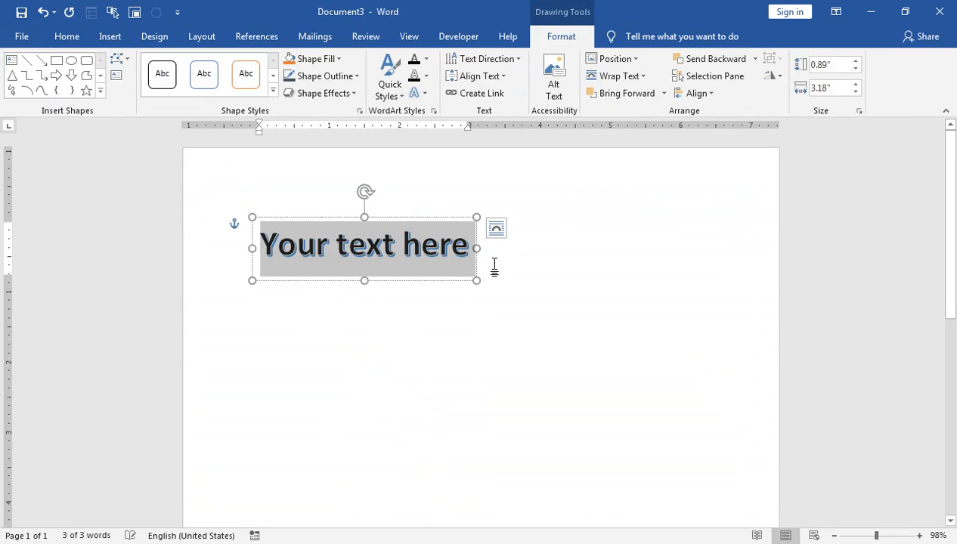
pyautogui.write('b')
pyautogui.press('BackSpace')
pyautogui.write('BORDERS AND')
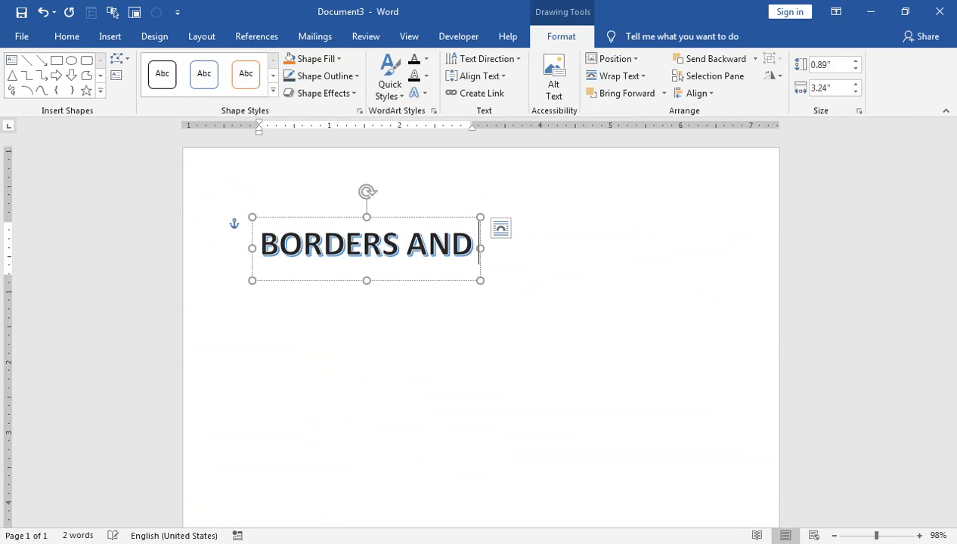
pyautogui.write(' SHADING')
pyautogui.click(501, 216)
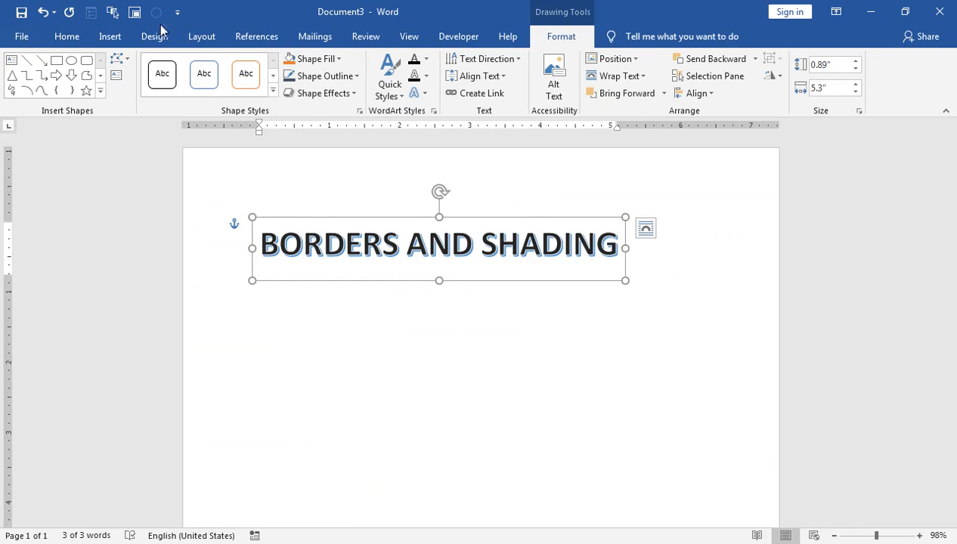
# - Increase the WordArt's font size to 90 and move its box up toward the page's upper edge
pyautogui.click(67, 37)
pyautogui.click(231, 69)
pyautogui.click(231, 69)
pyautogui.click(231, 66)
pyautogui.click(231, 66)
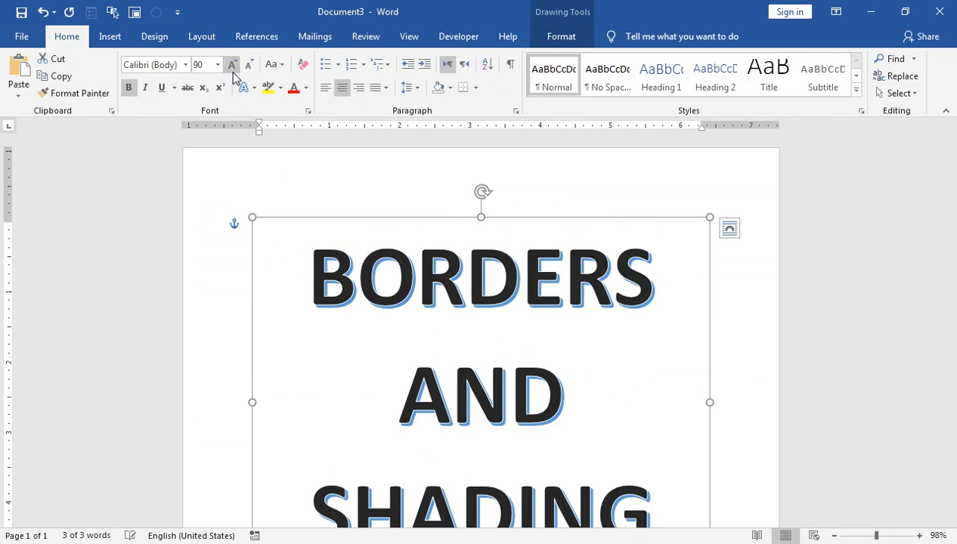
pyautogui.moveTo(252, 302); pyautogui.dragTo(252, 238)
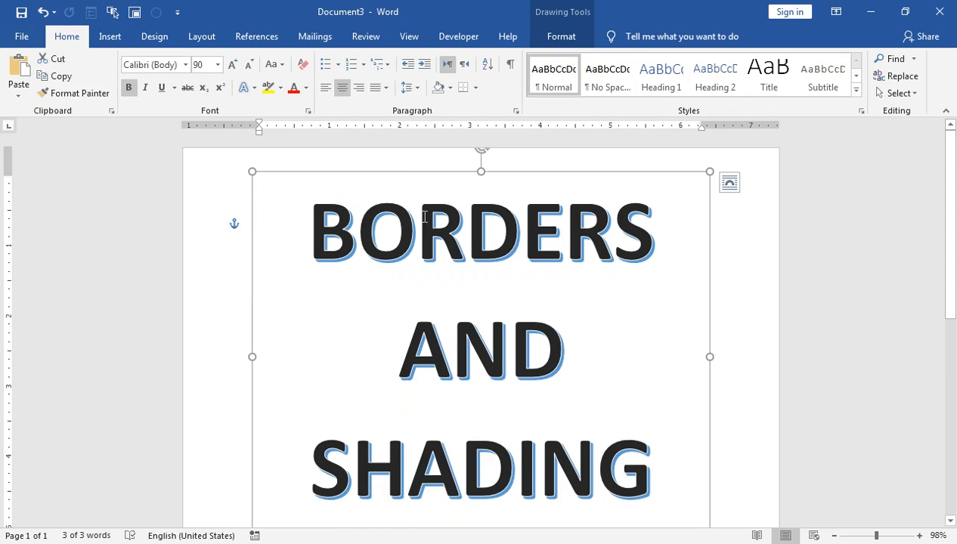
# - Set the WordArt's text outline weight to 2¼ pt
pyautogui.click(562, 37)
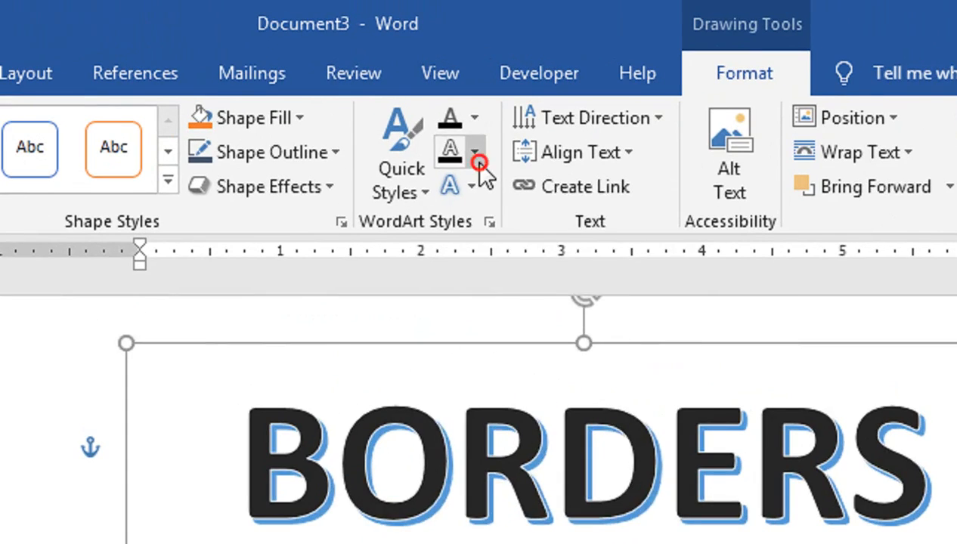
pyautogui.click(427, 82)
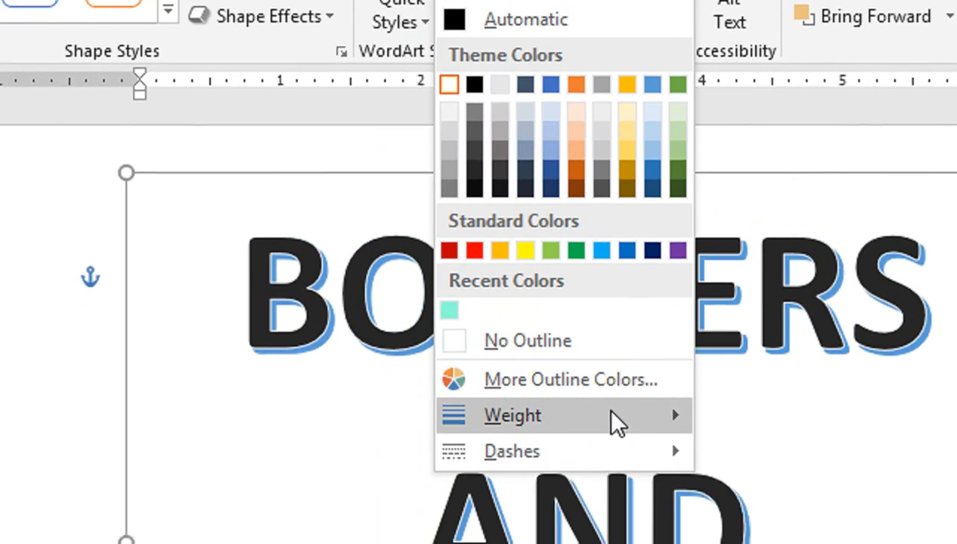
pyautogui.moveTo(614, 420)
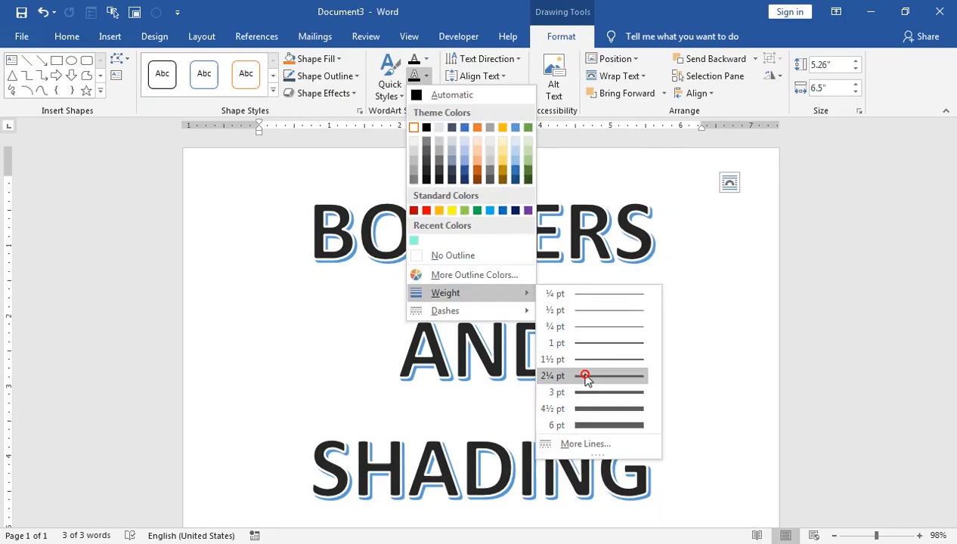
pyautogui.click(719, 412)
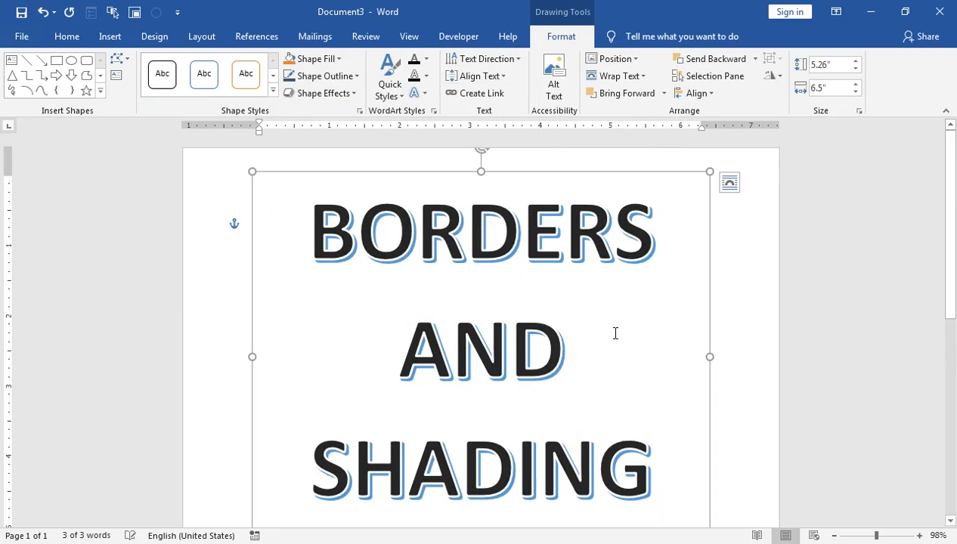
# - Preview reflection and shadow text effects on the WordArt and apply the 11 point Blue, Accent color 1 glow
pyautogui.click(426, 95)
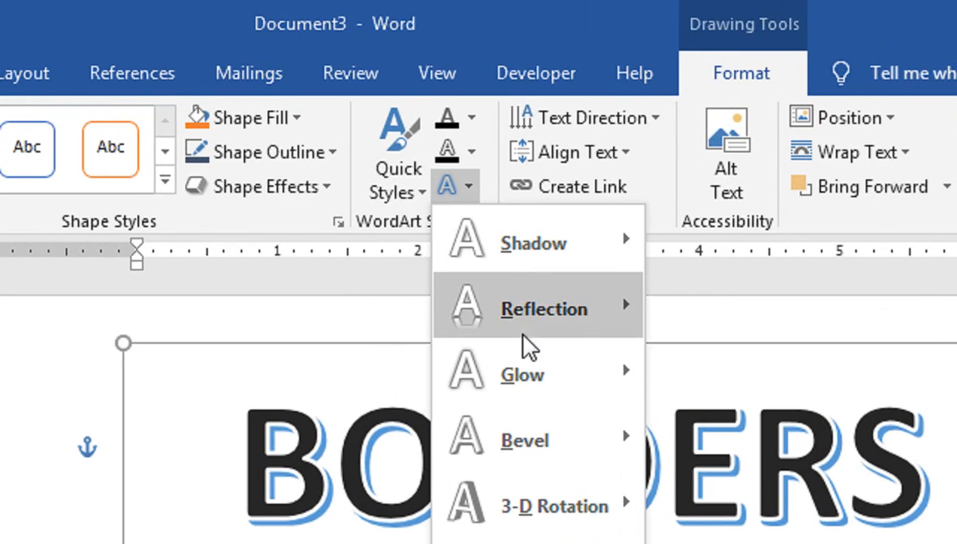
pyautogui.moveTo(544, 325)
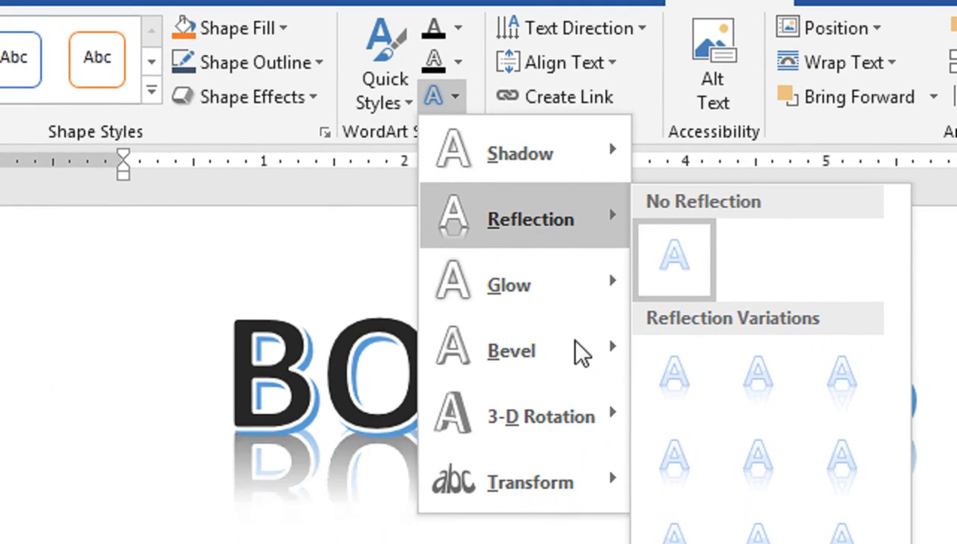
pyautogui.moveTo(545, 168)
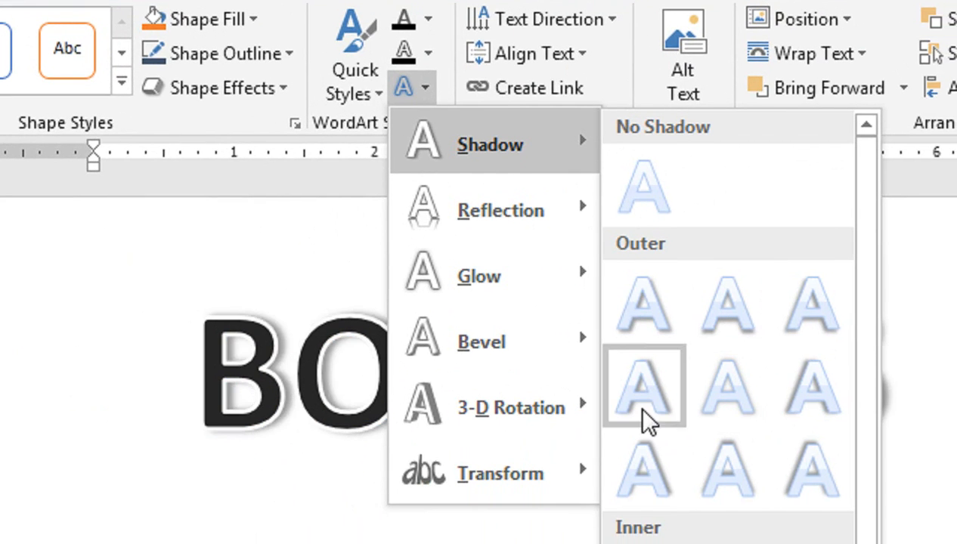
pyautogui.moveTo(571, 298)
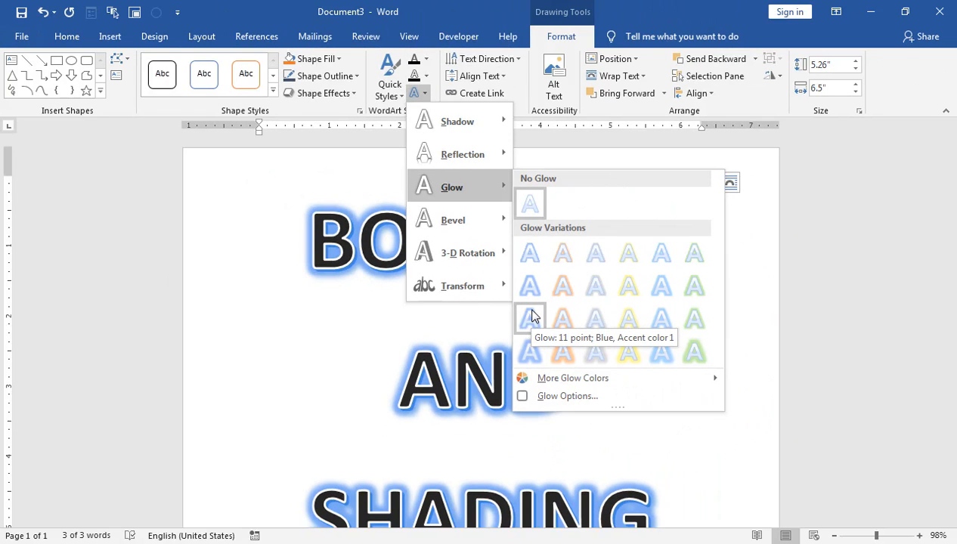
pyautogui.click(527, 316)
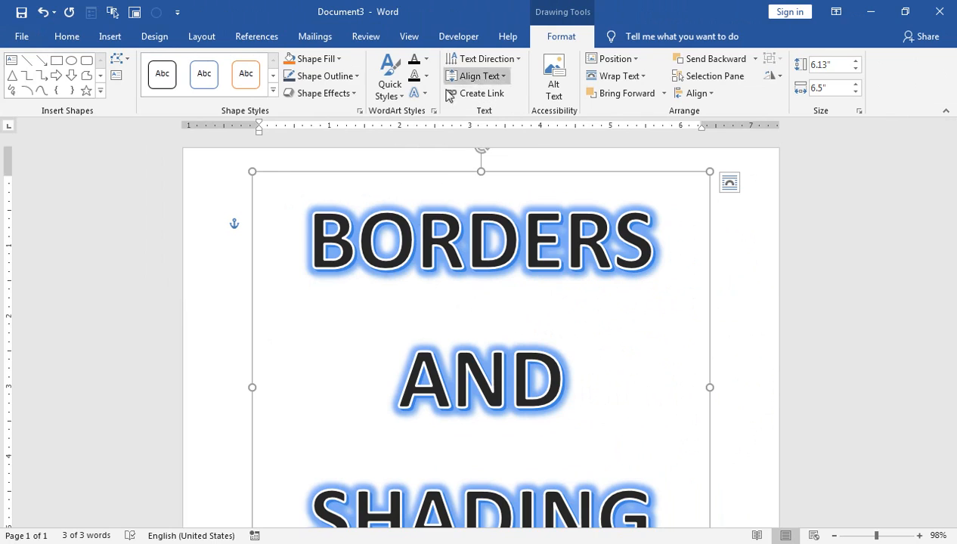
# - Set the WordArt's text glow to a size of 8 pt and a transparency of 48%
pyautogui.click(415, 93)
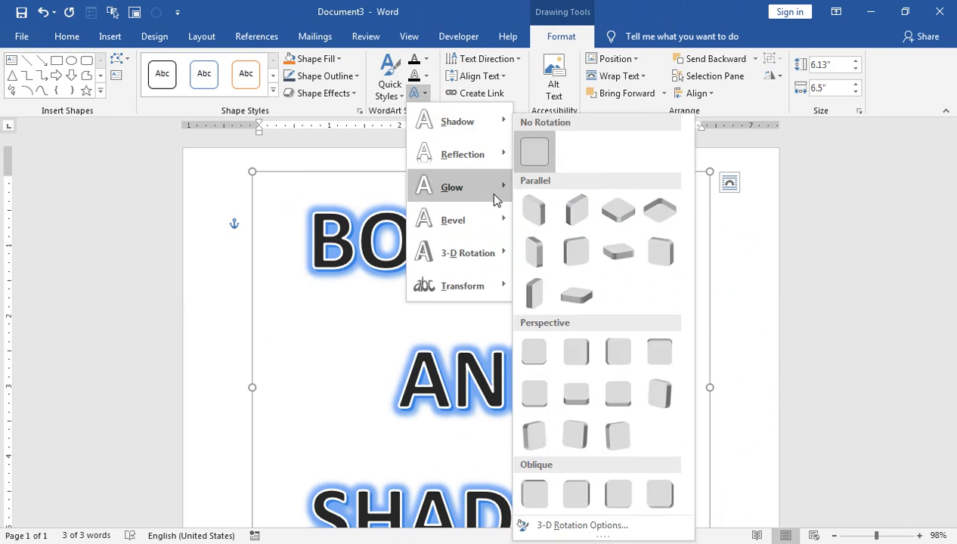
pyautogui.moveTo(493, 199)
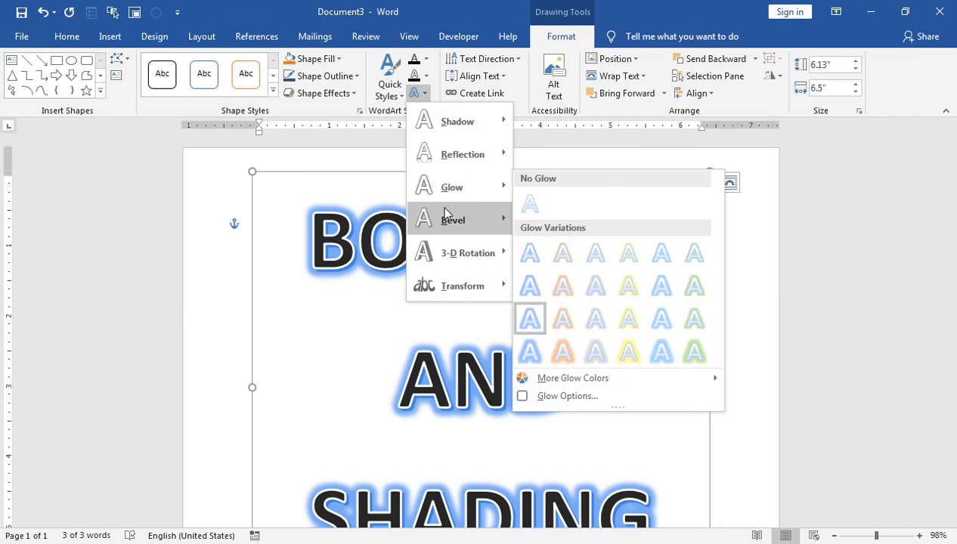
pyautogui.click(544, 399)
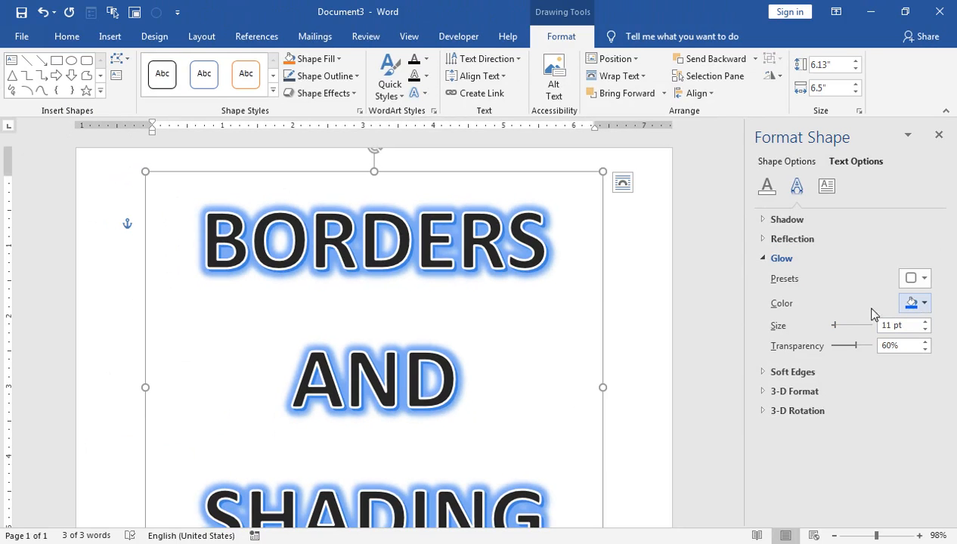
pyautogui.click(835, 325)
pyautogui.moveTo(837, 326)
pyautogui.mouseDown()
pyautogui.moveTo(848, 346)
pyautogui.moveTo(840, 346)
pyautogui.moveTo(858, 350)
pyautogui.moveTo(847, 340)
pyautogui.mouseUp()
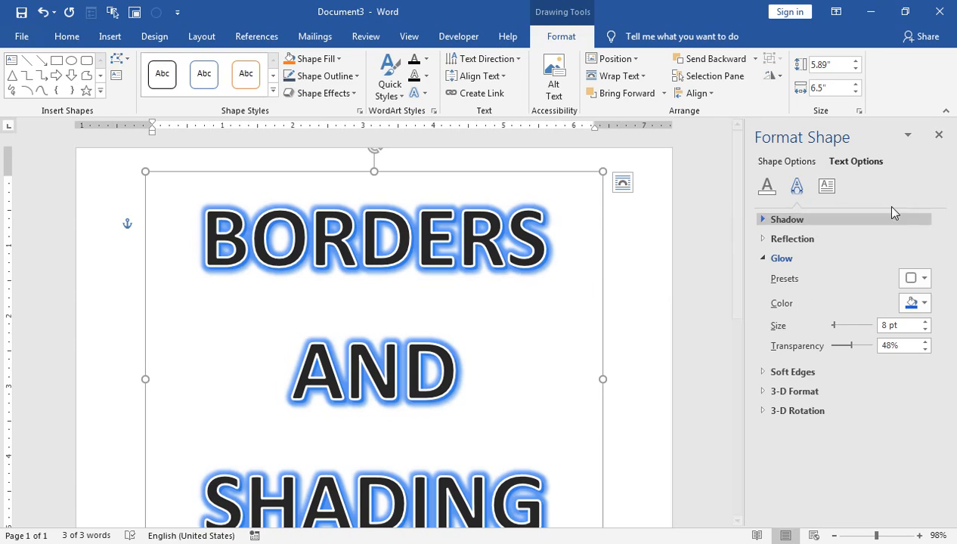
pyautogui.click(940, 136)
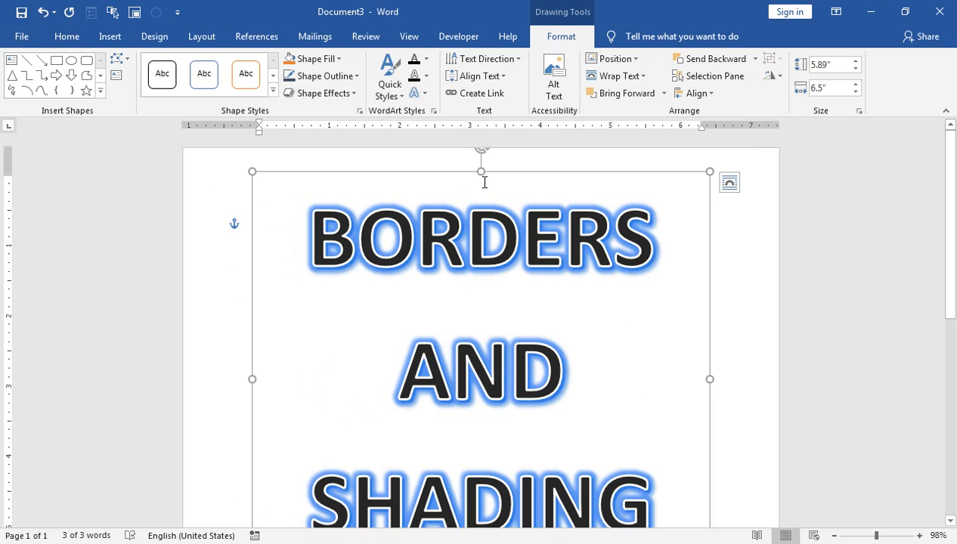
# - Create a new blank document and fill it with sample paragraphs using =RAND()
pyautogui.press('ctrl')
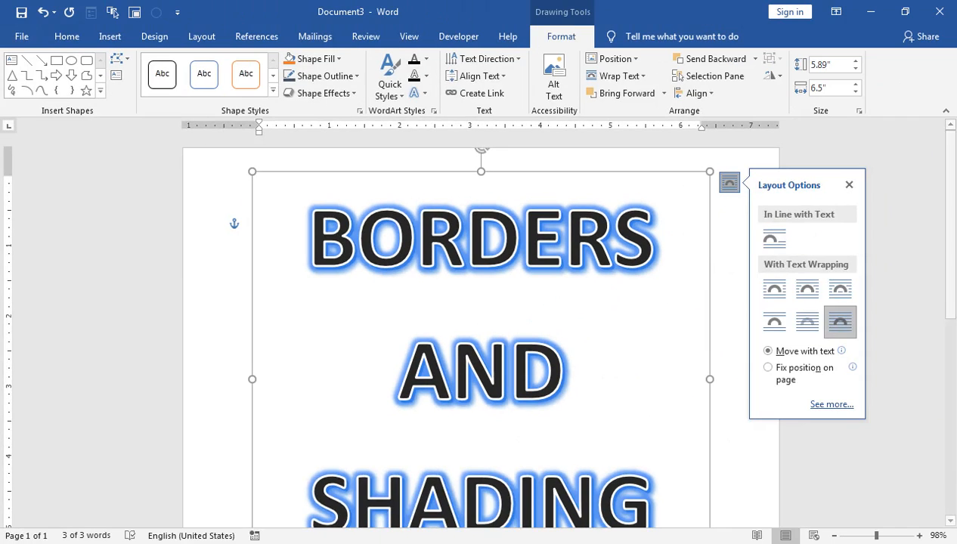
pyautogui.click(297, 542)
pyautogui.click(174, 461)
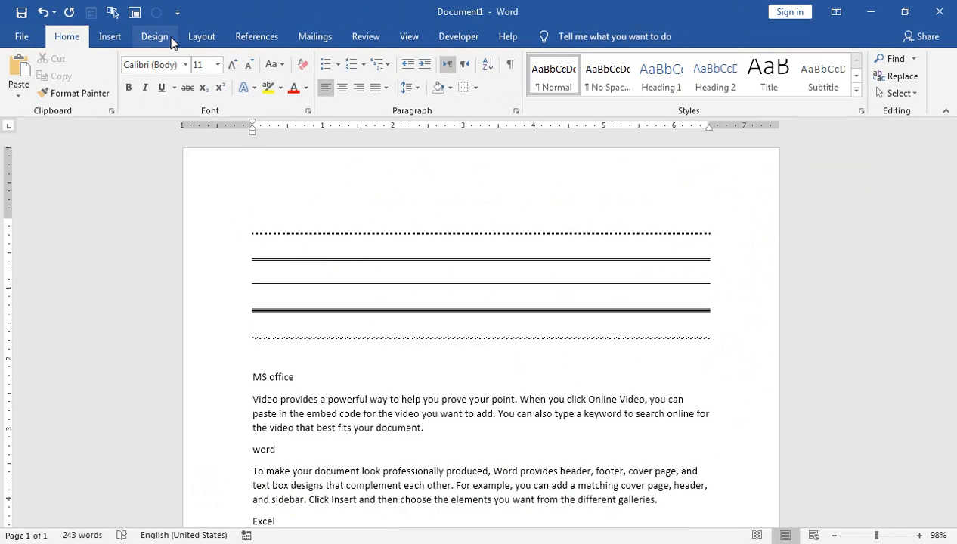
pyautogui.hotkey('ctrl', 'n')
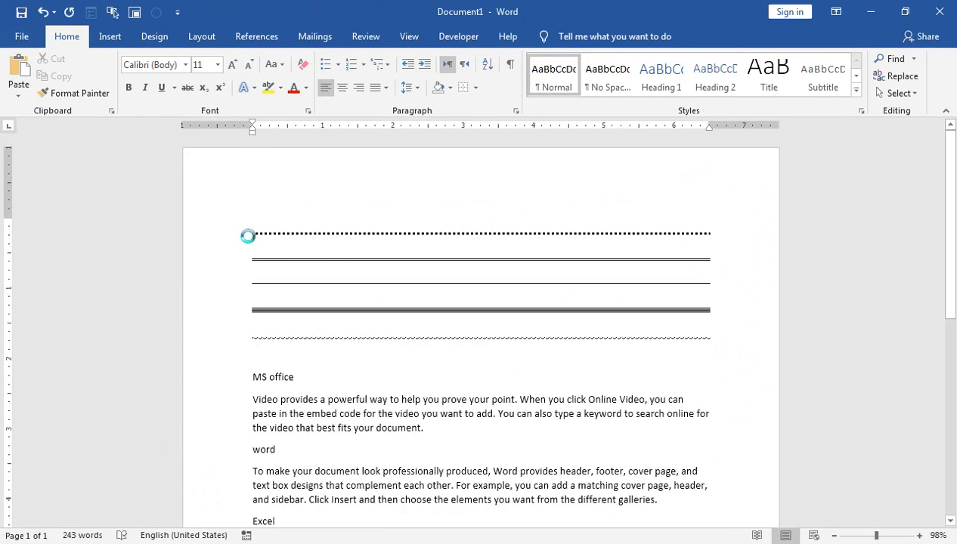
pyautogui.write('=RAND()')
pyautogui.press('Return')
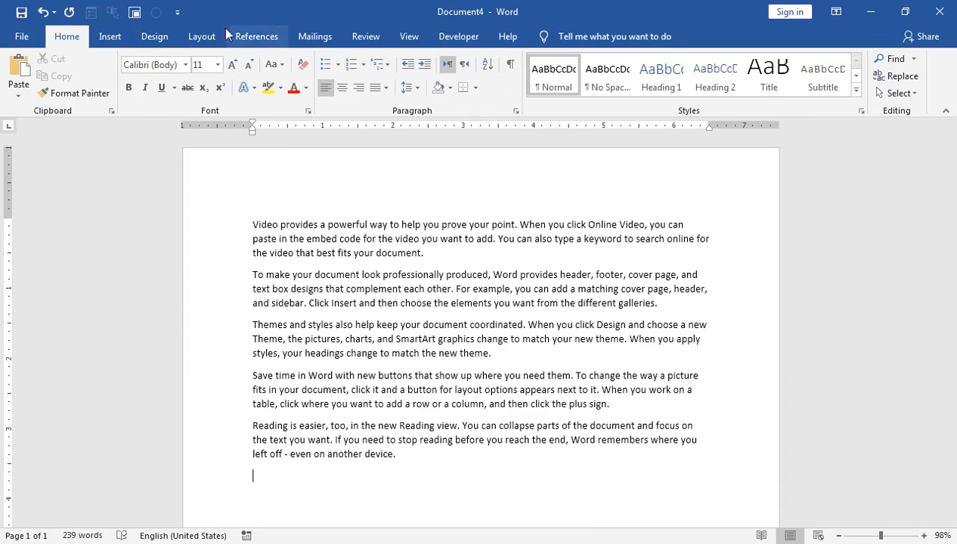
# - Try the candy corn art as a page border and replace it with the black bird-pattern art
pyautogui.click(155, 37)
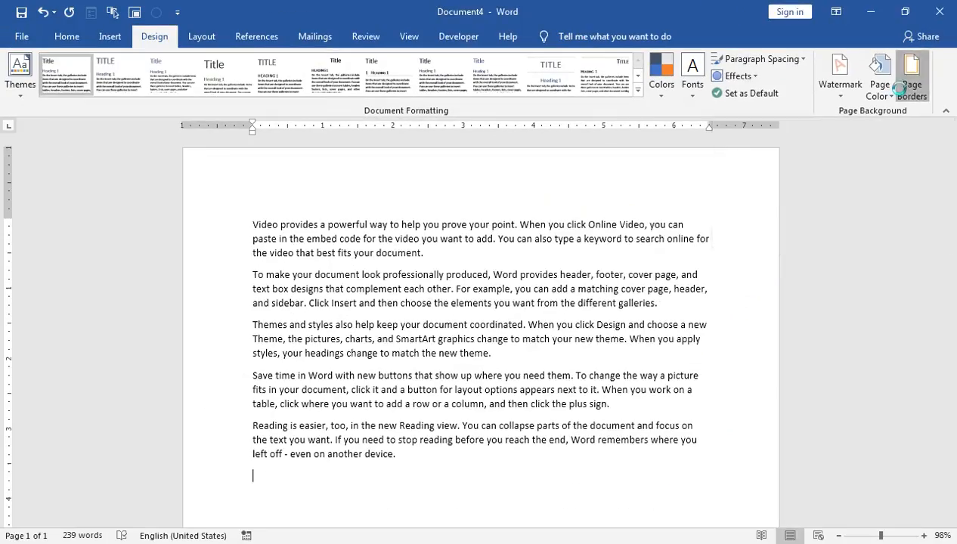
pyautogui.click(904, 87)
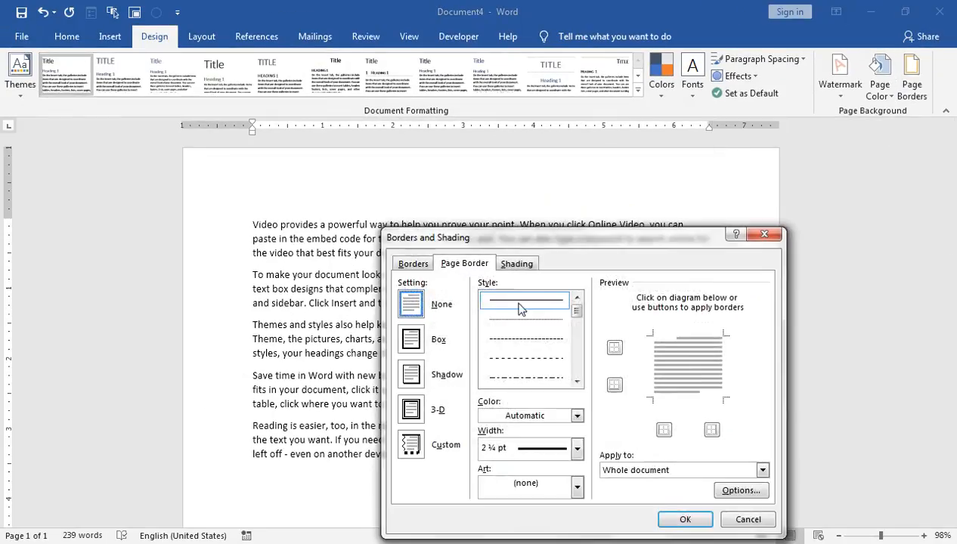
pyautogui.click(659, 484)
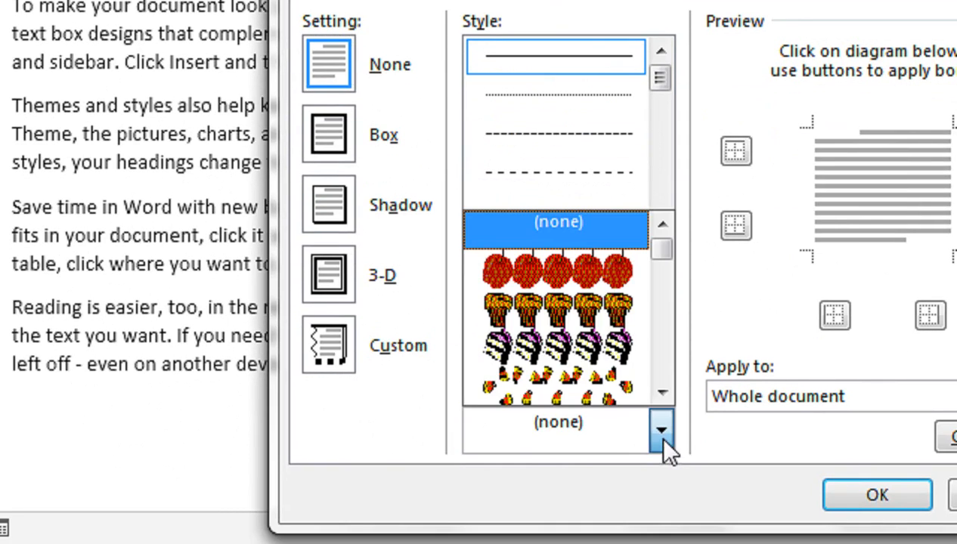
pyautogui.click(628, 383)
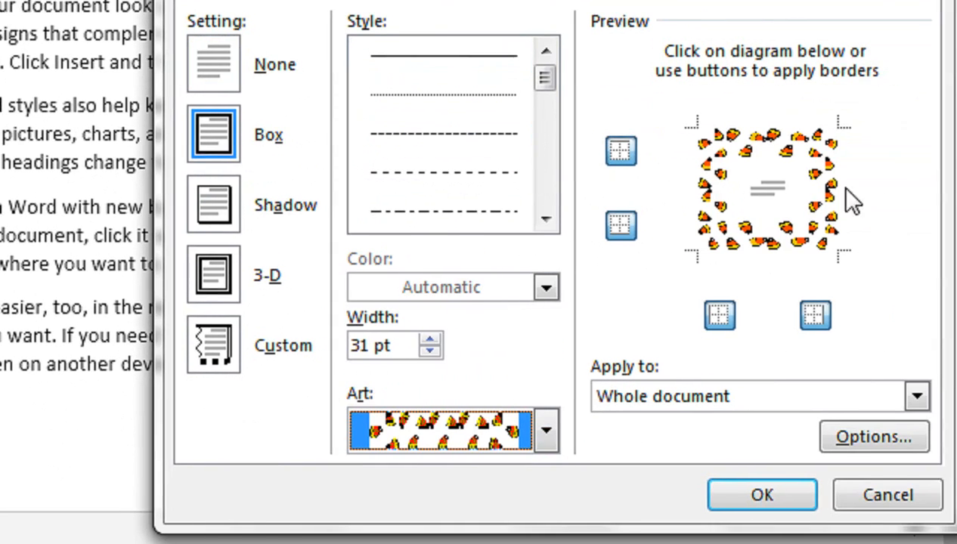
pyautogui.click(498, 431)
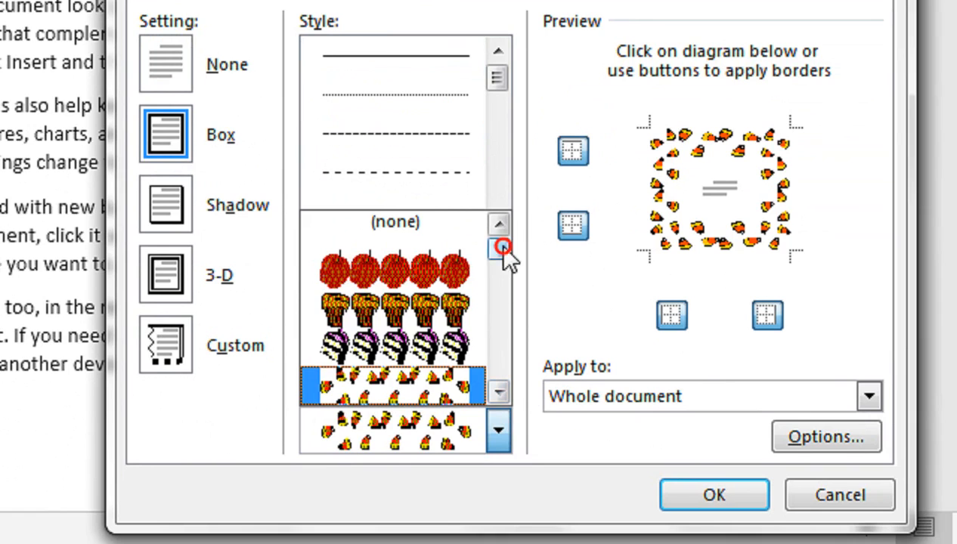
pyautogui.moveTo(502, 249); pyautogui.dragTo(501, 320)
pyautogui.click(454, 347)
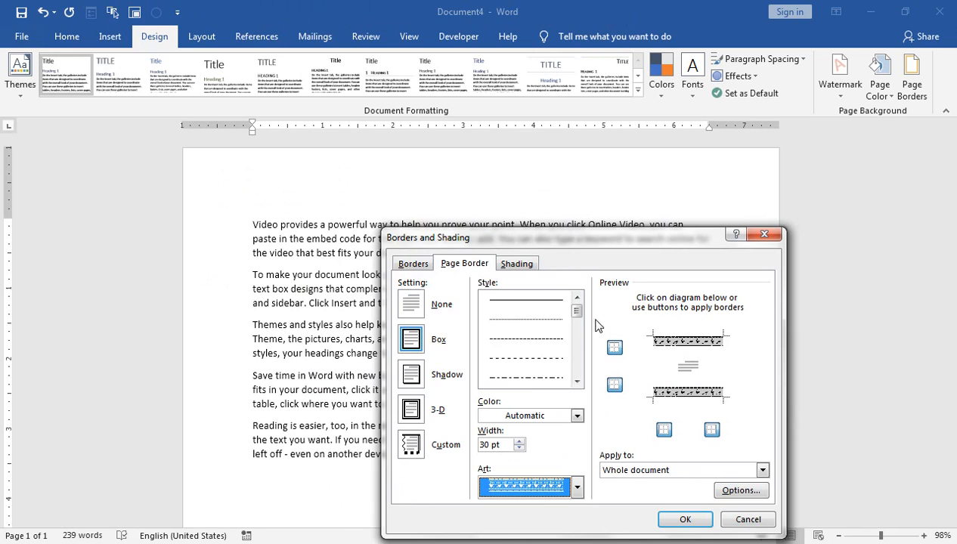
# - Apply the bird-pattern art page border in light blue to the whole document, and undo it
pyautogui.moveTo(498, 80); pyautogui.dragTo(497, 81)
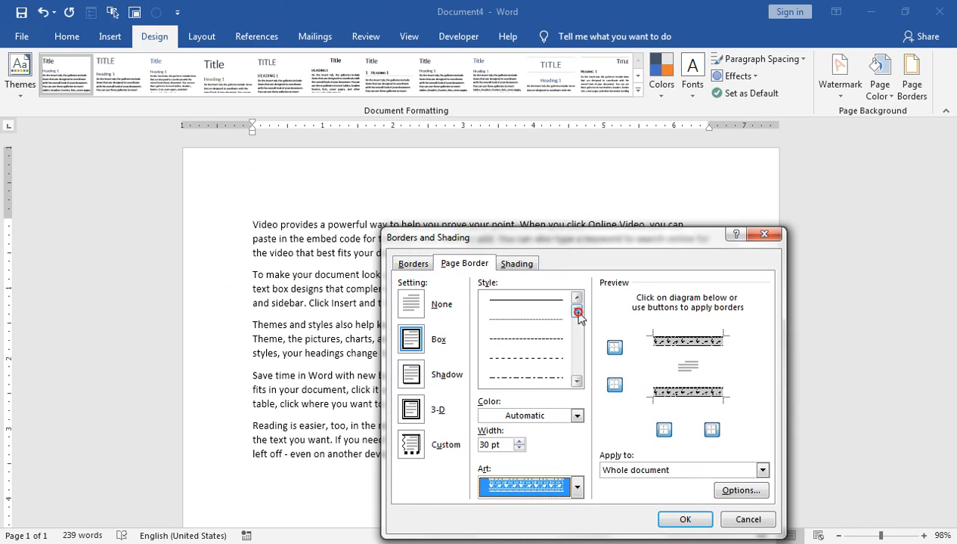
pyautogui.click(577, 417)
pyautogui.click(556, 349)
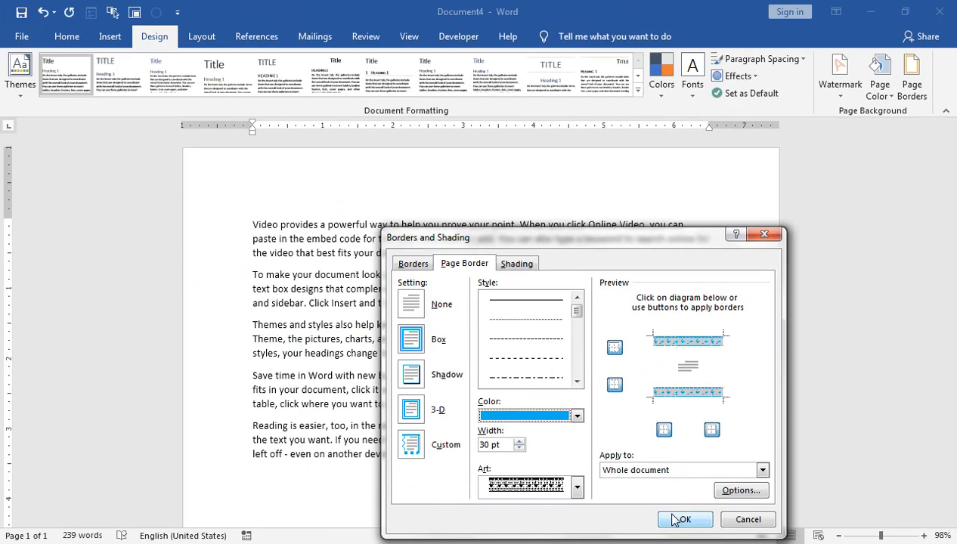
pyautogui.click(676, 519)
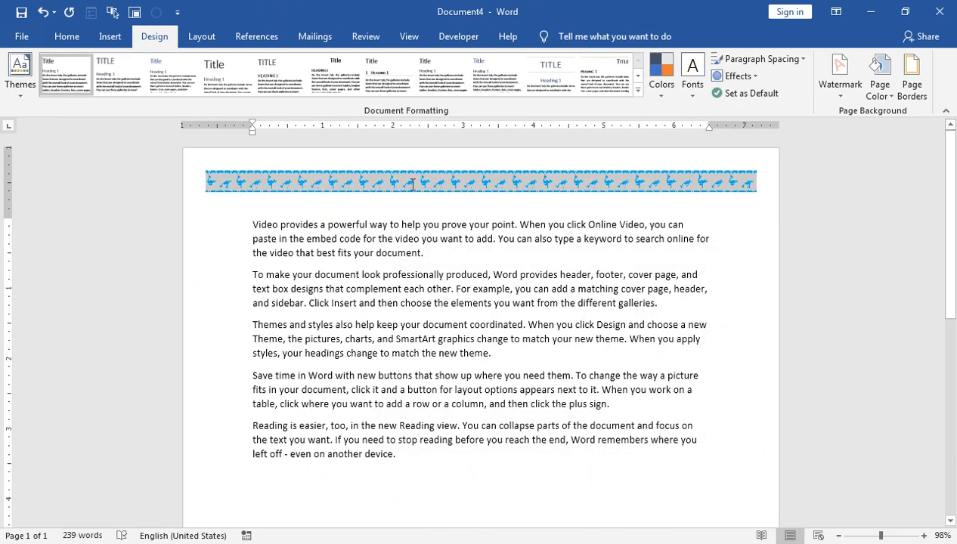
pyautogui.hotkey('ctrl', 'z')
# - Apply a solid blue box page border, 2¼ pt wide, to the whole document and check it down the page
pyautogui.click(914, 82)
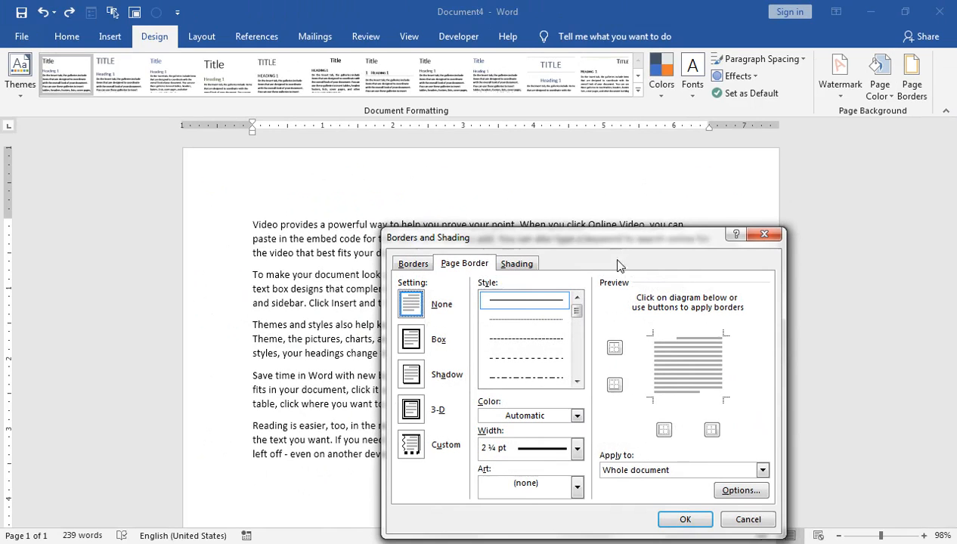
pyautogui.click(414, 344)
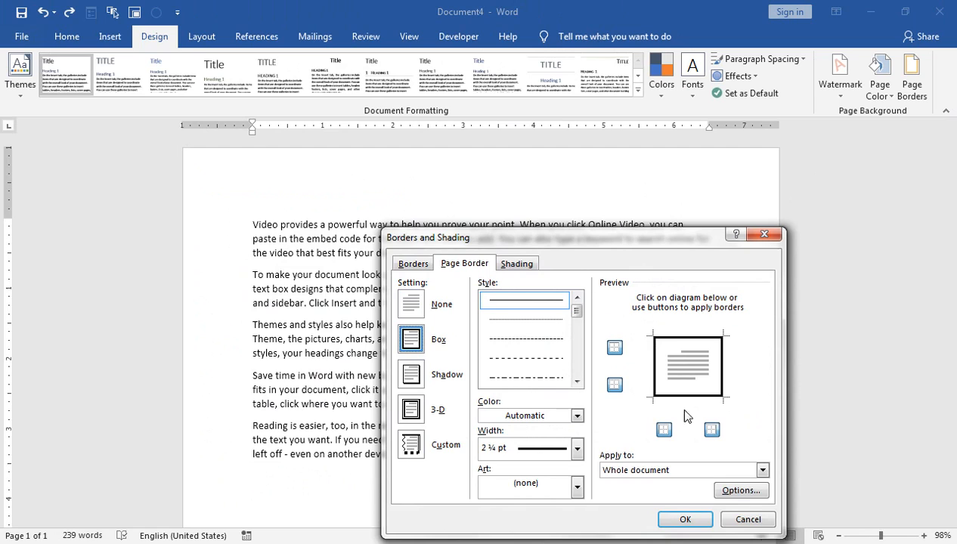
pyautogui.click(571, 449)
pyautogui.click(575, 418)
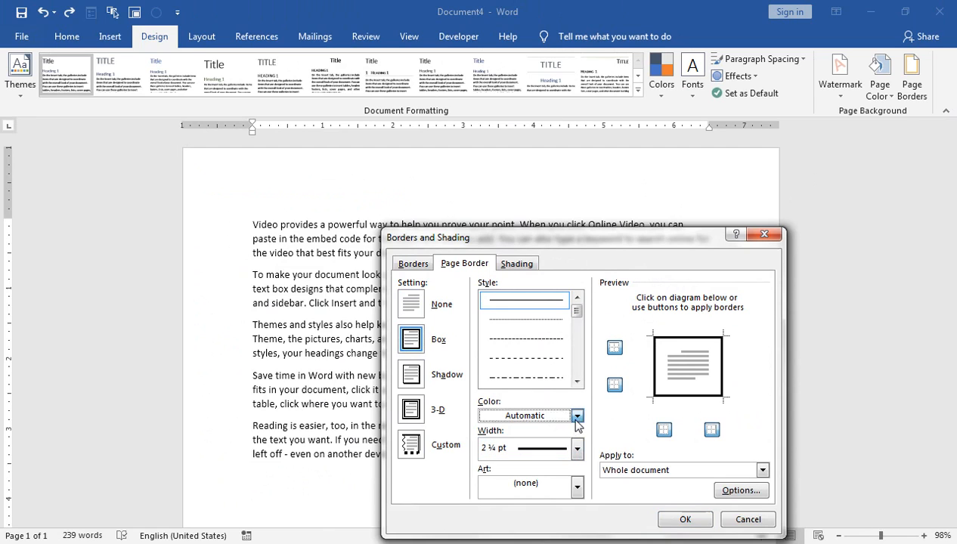
pyautogui.click(576, 416)
pyautogui.click(566, 351)
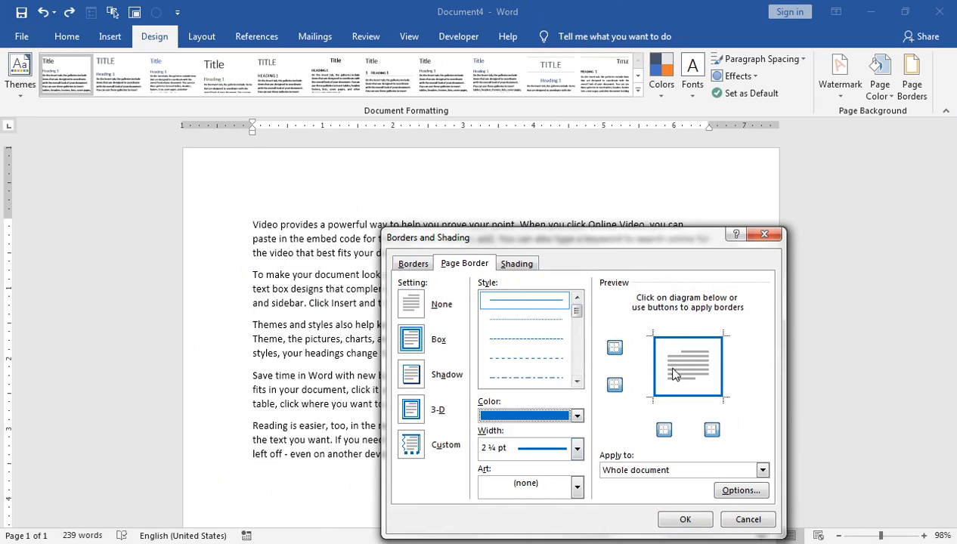
pyautogui.click(662, 518)
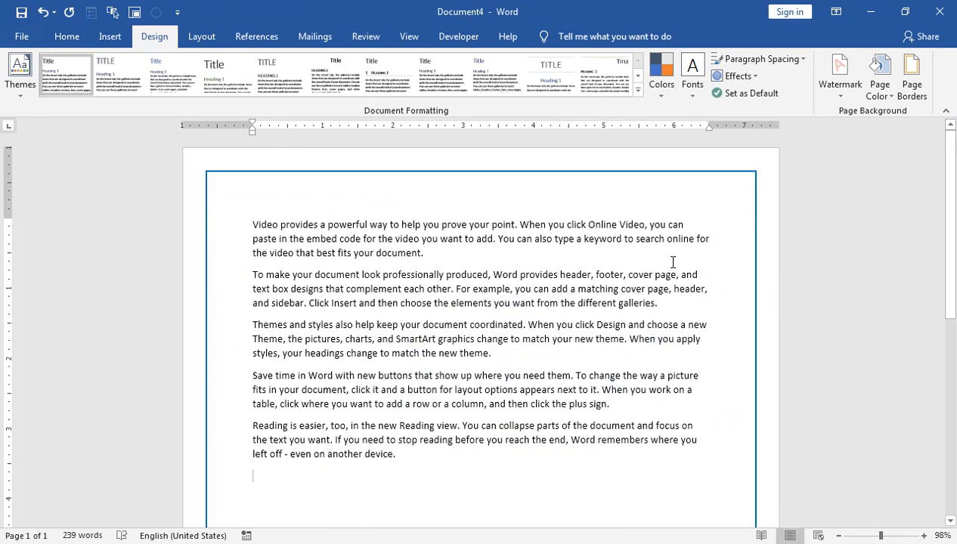
pyautogui.scroll(-9, 455, 352)
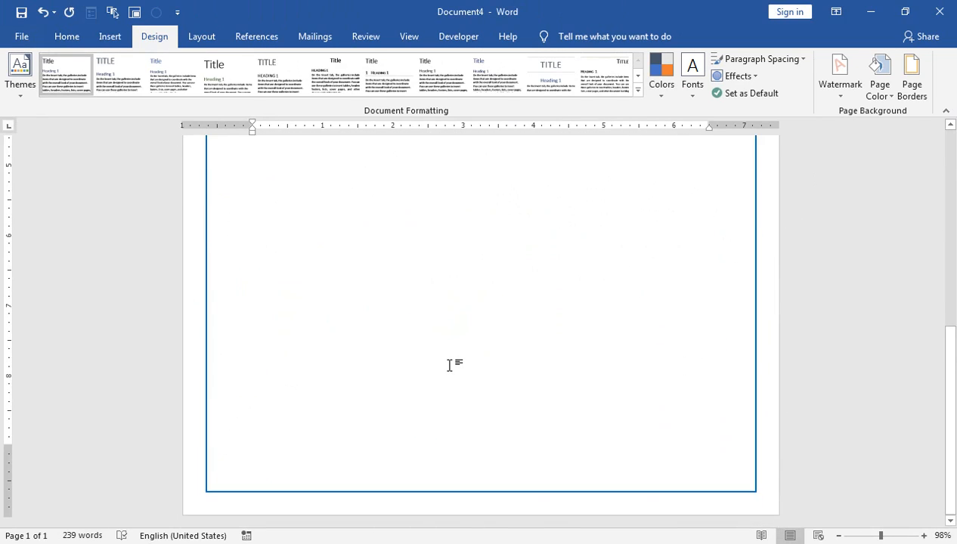
pyautogui.scroll(6, 546, 368)
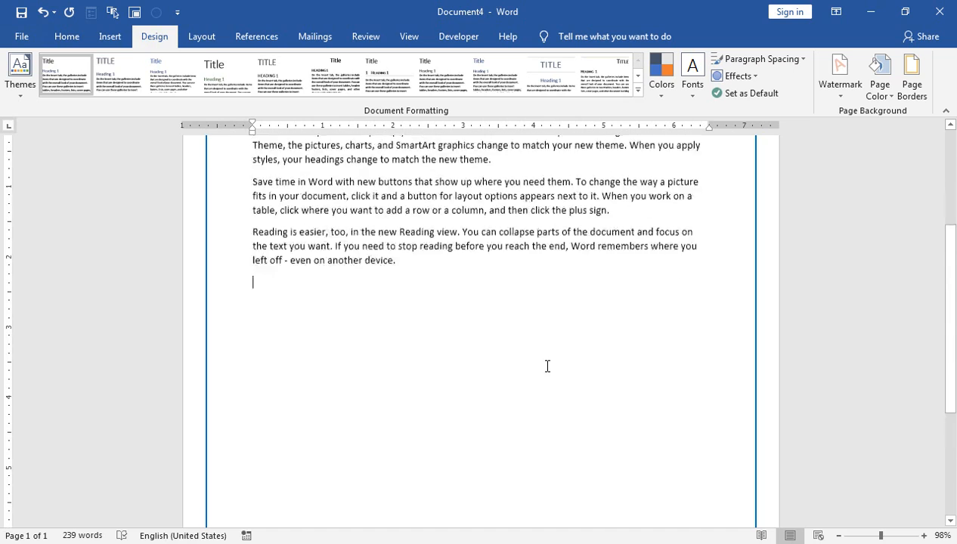
pyautogui.scroll(3, 547, 366)
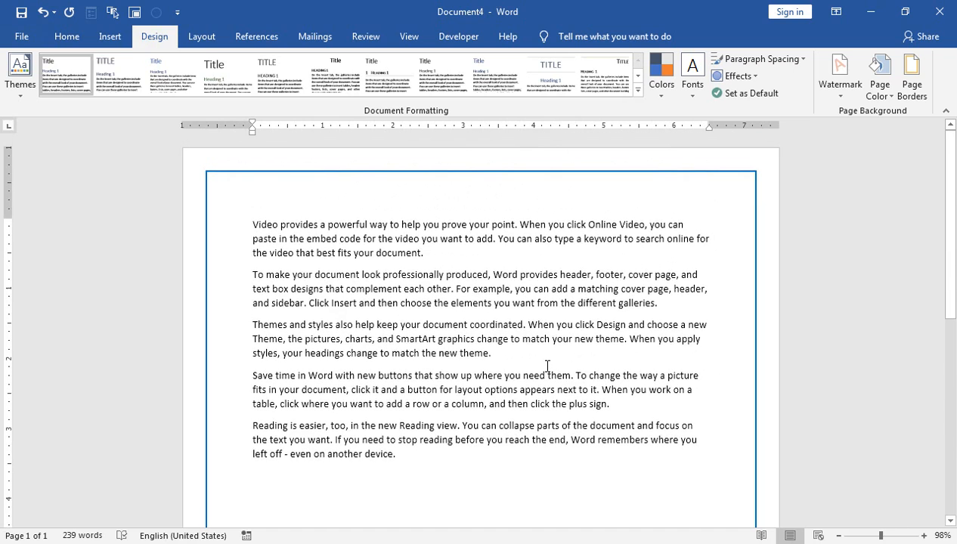